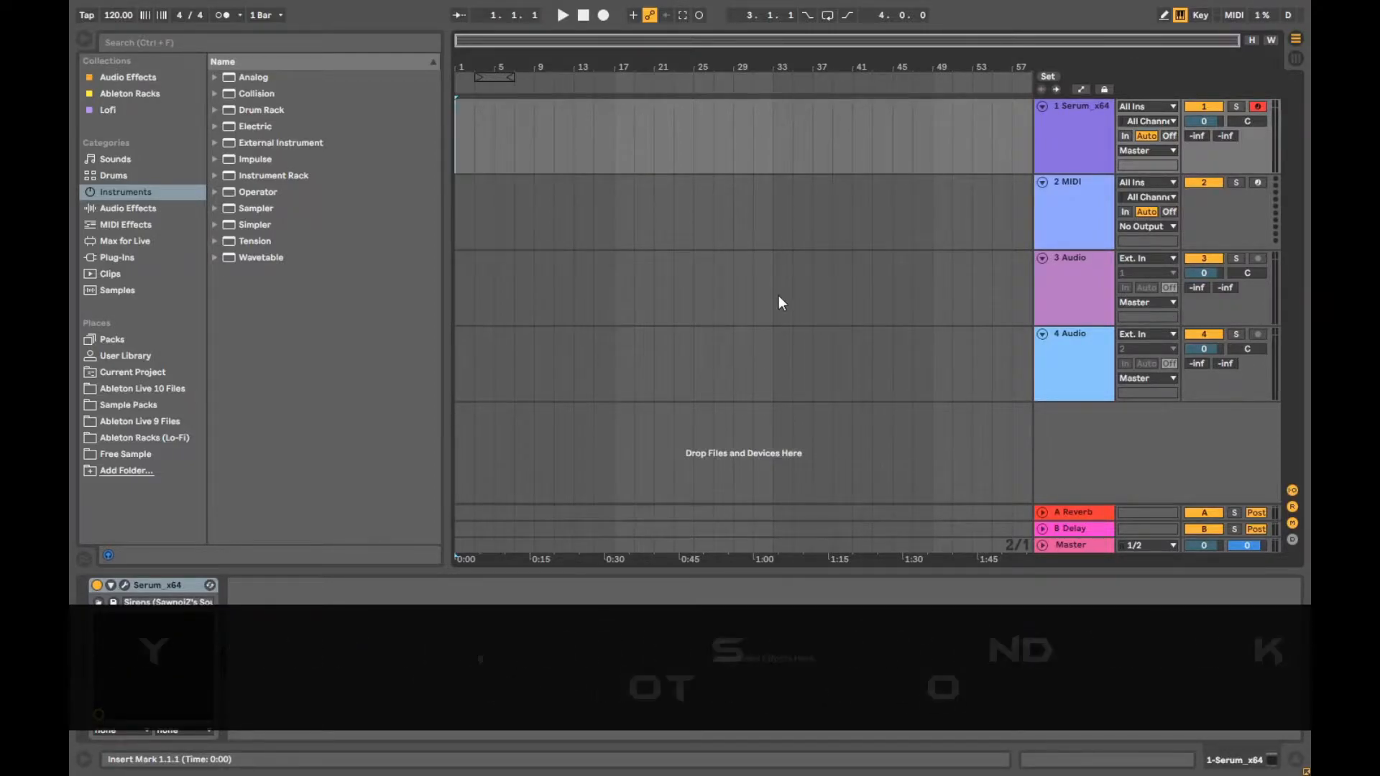
Open the Serum synth and audition the Sirens preset with oscillator A, followed by oscillator B alone and its LFO 2 shape
{"action": "left_click", "coordinate": [127, 583]}
{"action": "mouse_move", "coordinate": [634, 34]}
{"action": "left_mouse_down"}
{"action": "mouse_move", "coordinate": [668, 10]}
{"action": "mouse_move", "coordinate": [633, 19]}
{"action": "left_mouse_up"}
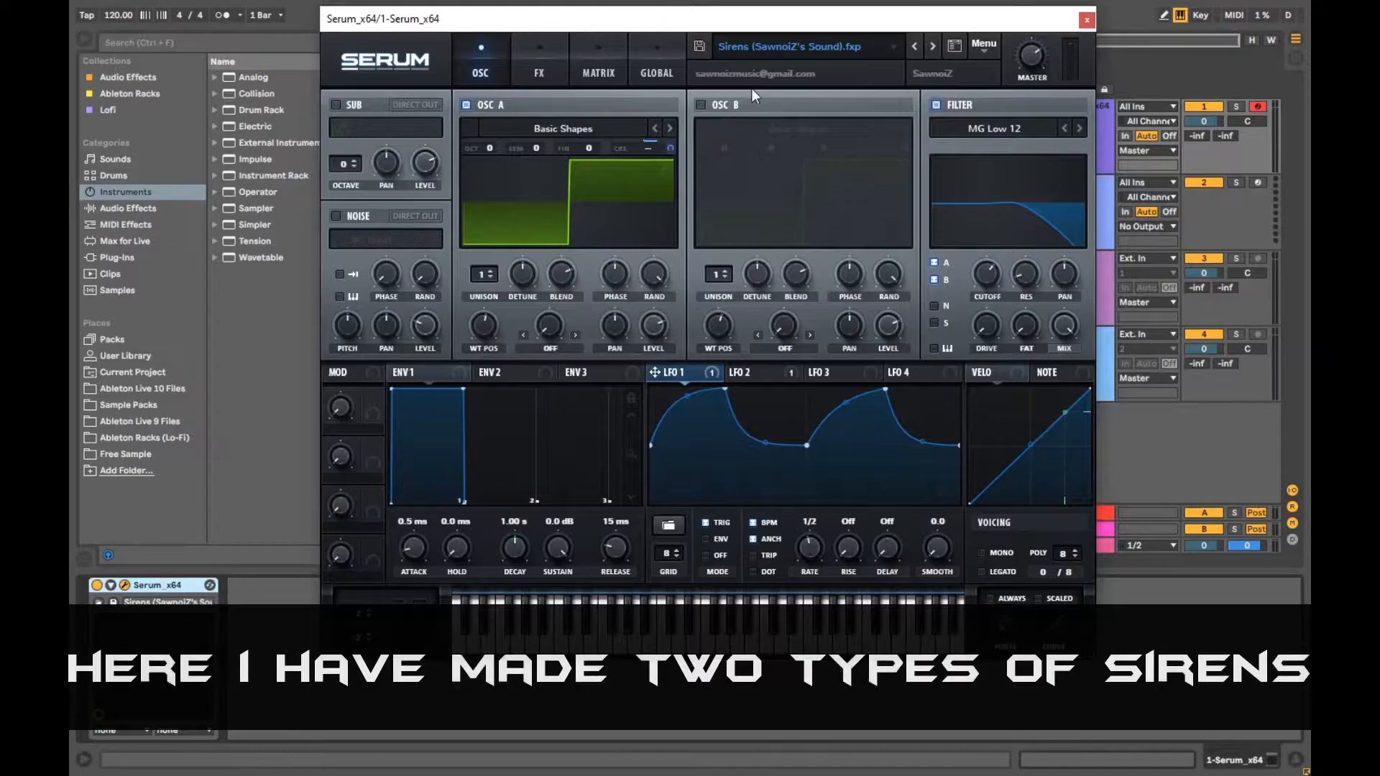
{"action": "key", "text": "a"}
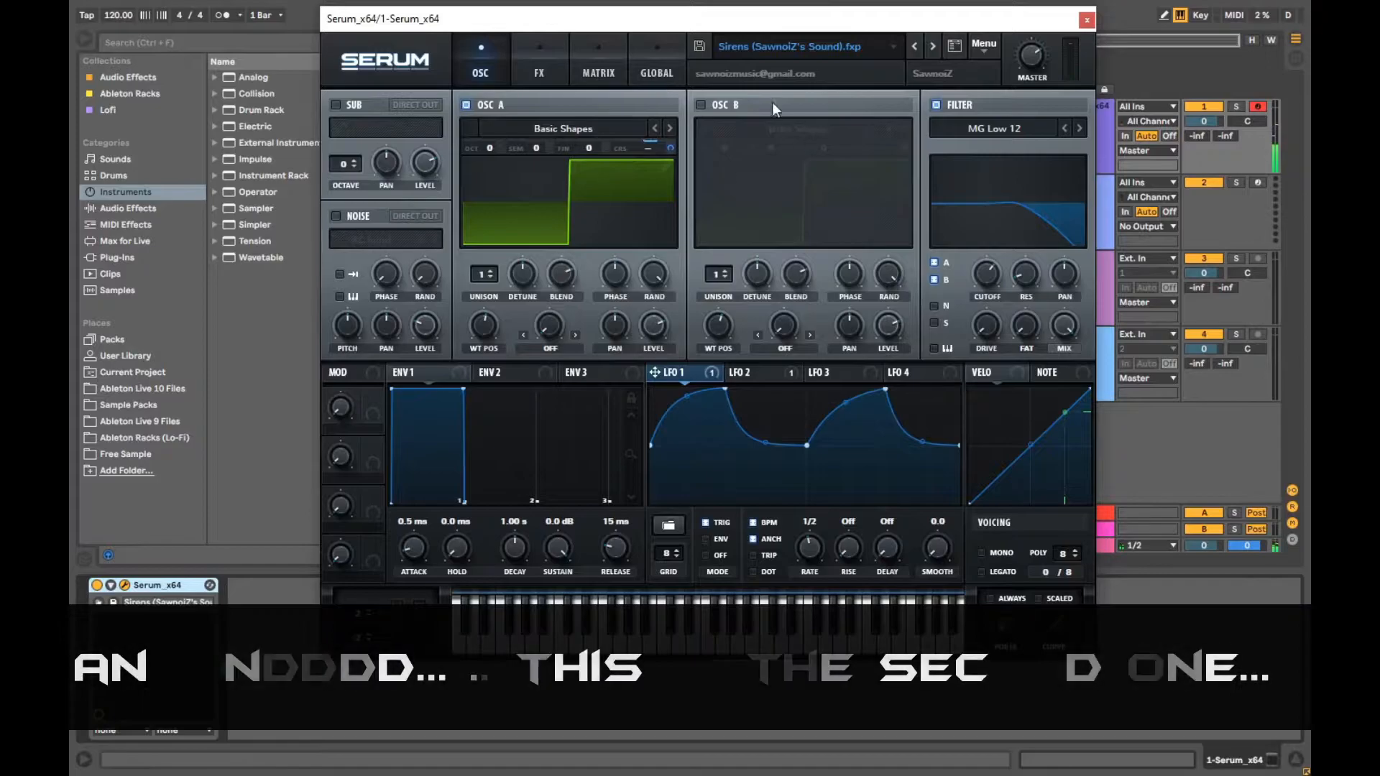
{"action": "left_click", "coordinate": [467, 104]}
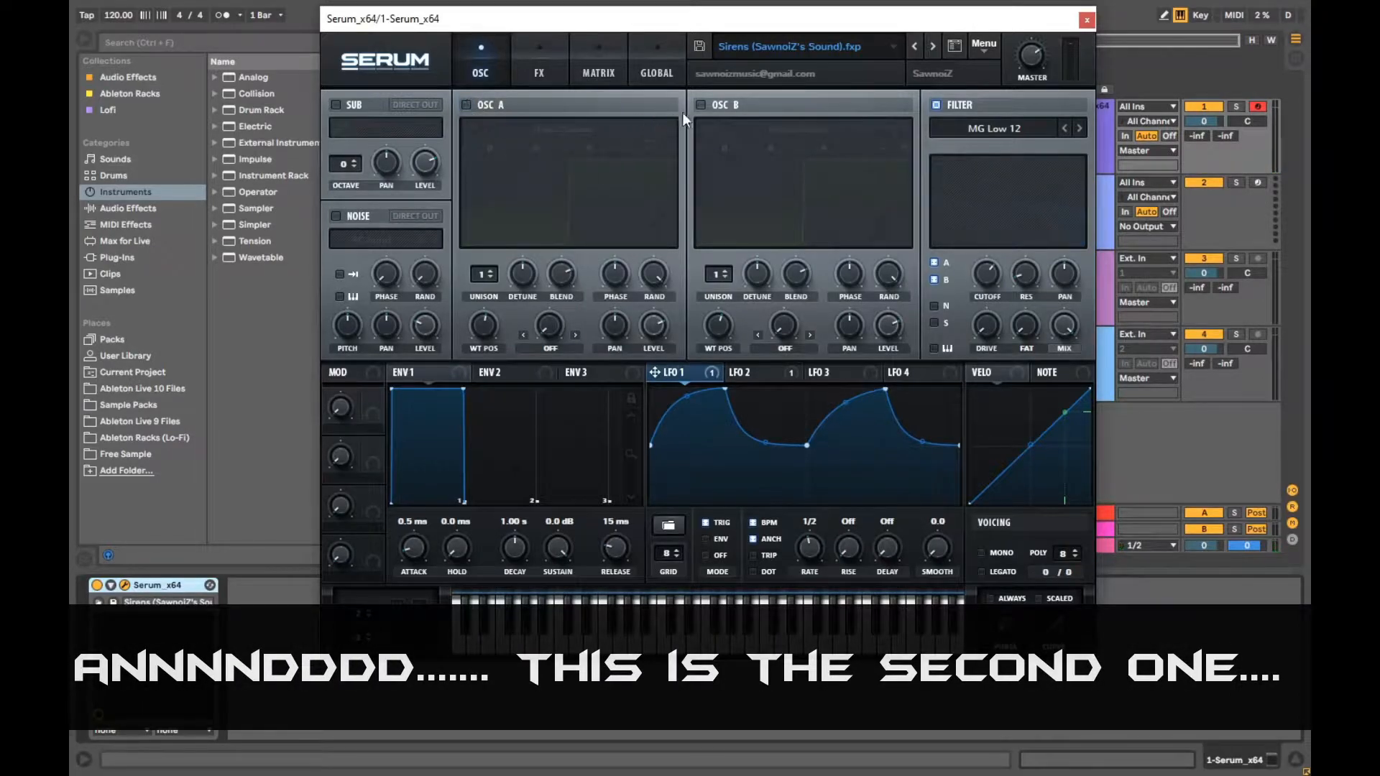
{"action": "left_click", "coordinate": [700, 105]}
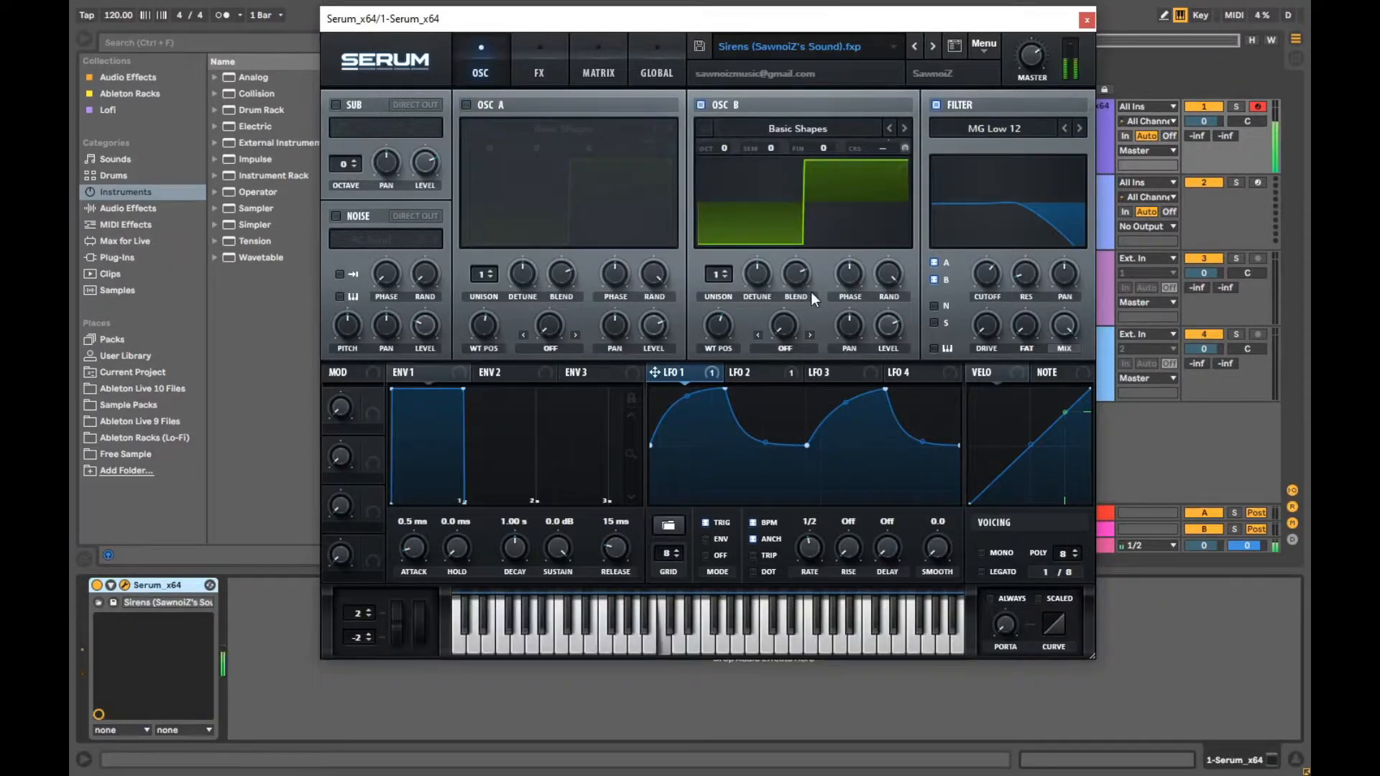
{"action": "left_click", "coordinate": [750, 371]}
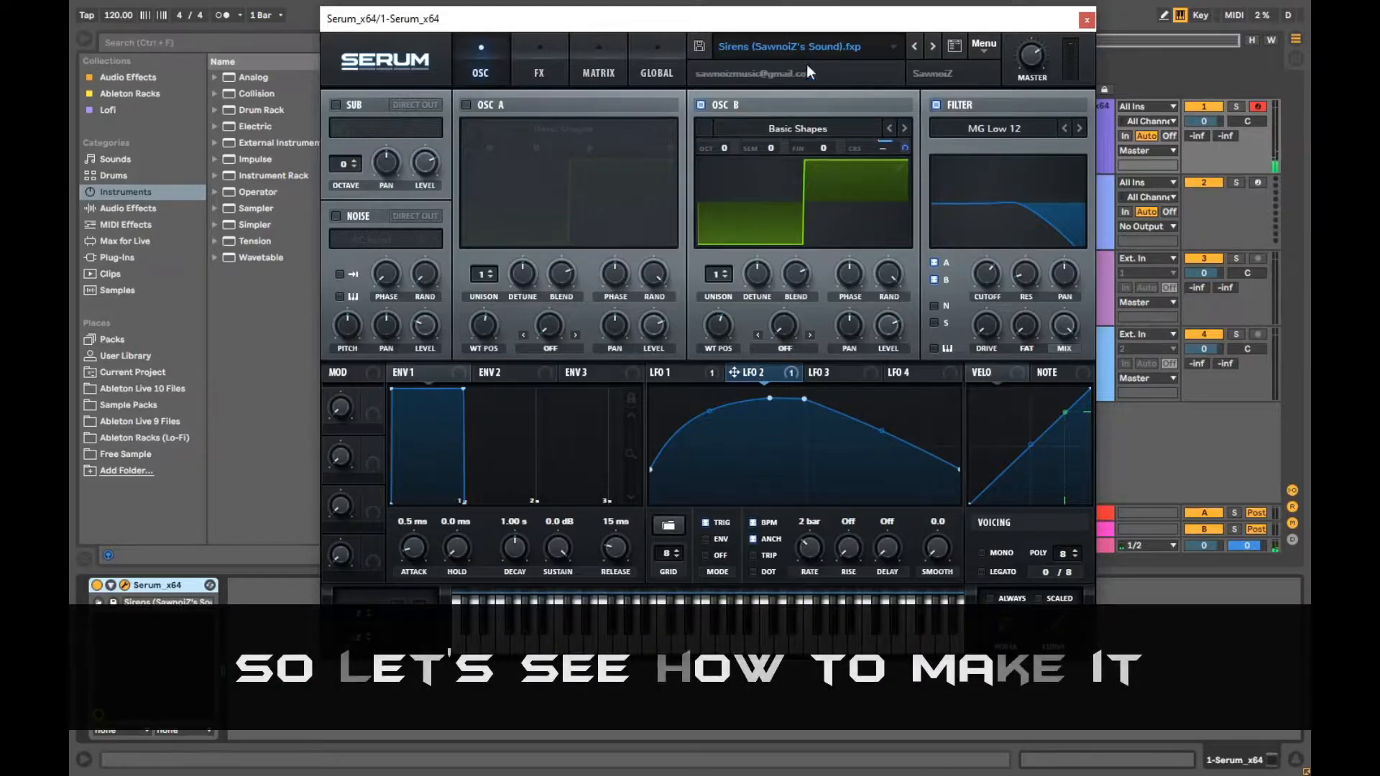
Reset the synth to the Init preset
{"action": "left_click", "coordinate": [988, 56]}
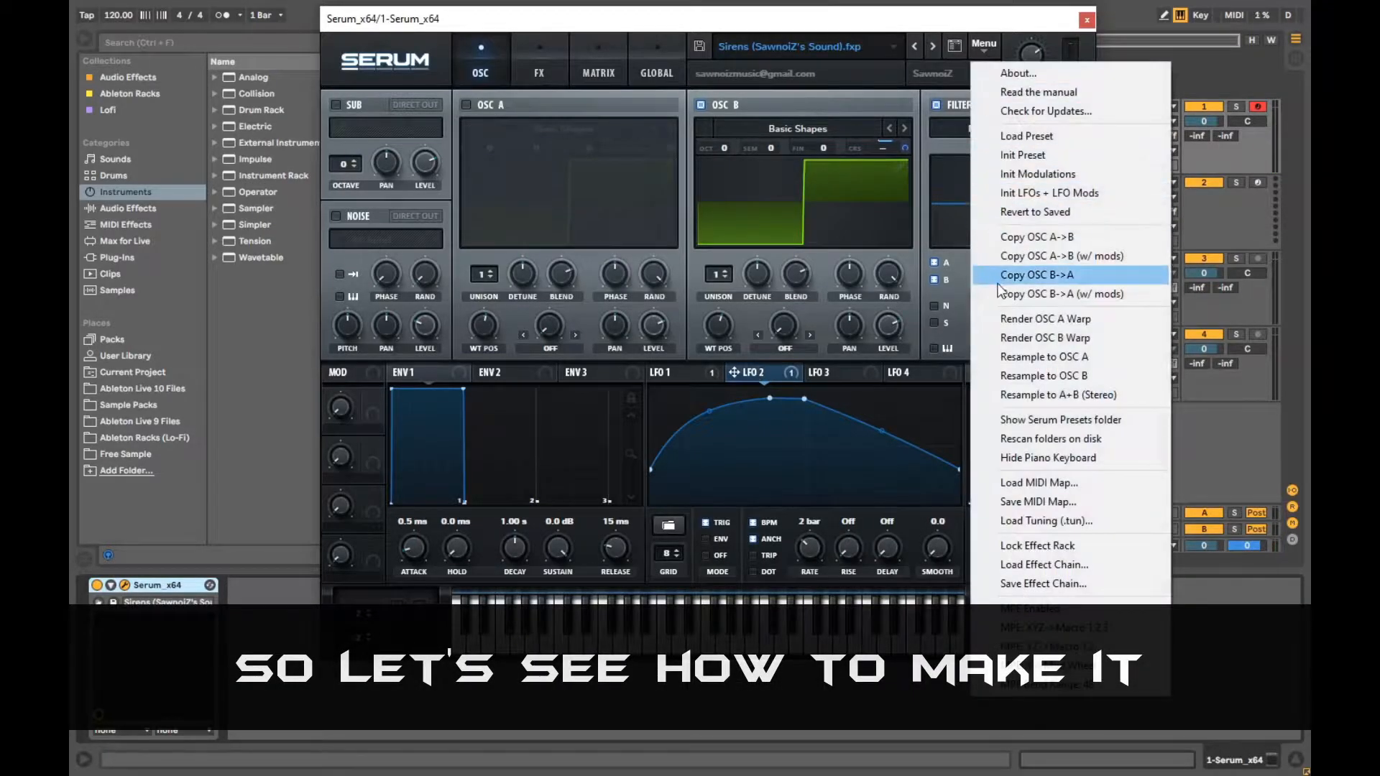
{"action": "left_click", "coordinate": [1017, 165]}
{"action": "mouse_move", "coordinate": [776, 19]}
{"action": "left_mouse_down"}
{"action": "mouse_move", "coordinate": [735, 33]}
{"action": "mouse_move", "coordinate": [754, 16]}
{"action": "left_mouse_up"}
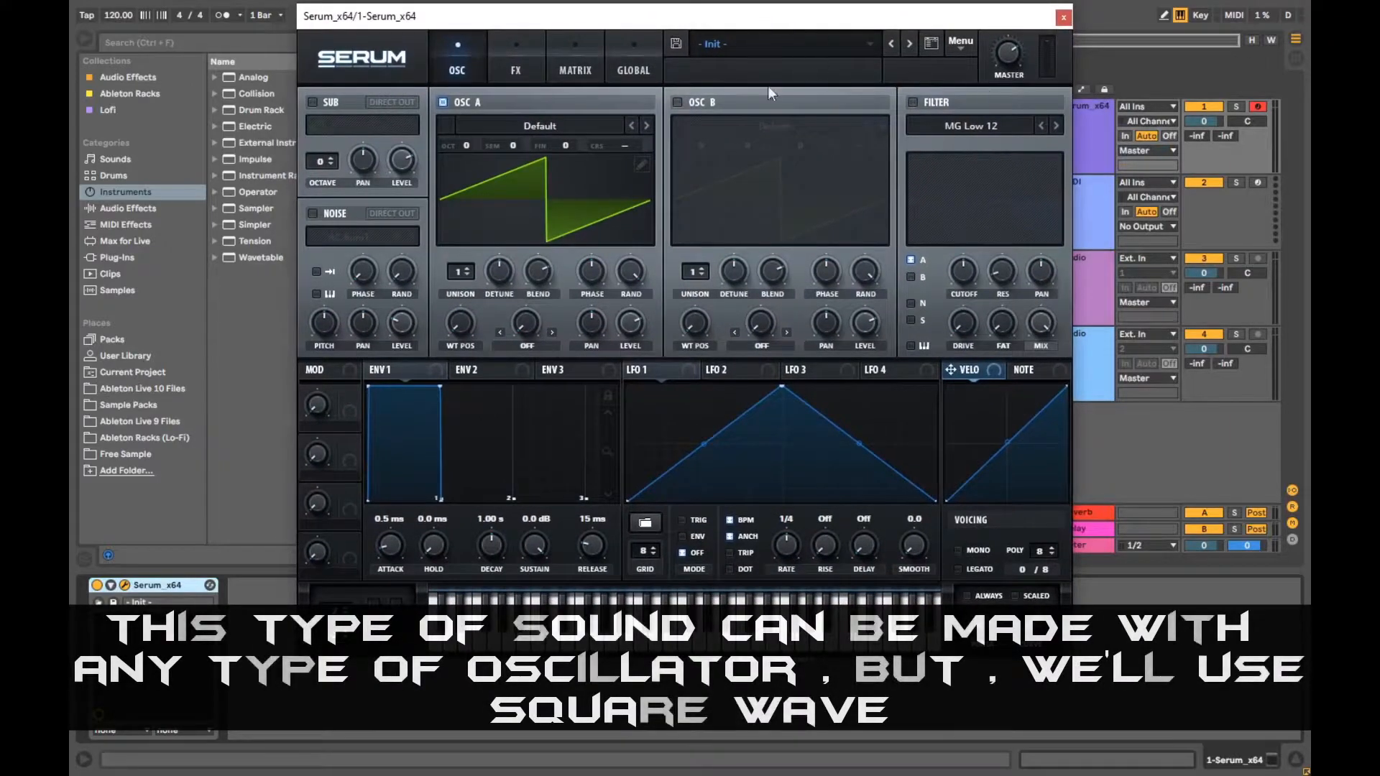
Load the Analog wavetable Basic Shapes into oscillator A and set its wavetable position to the square wave
{"action": "left_click", "coordinate": [571, 127]}
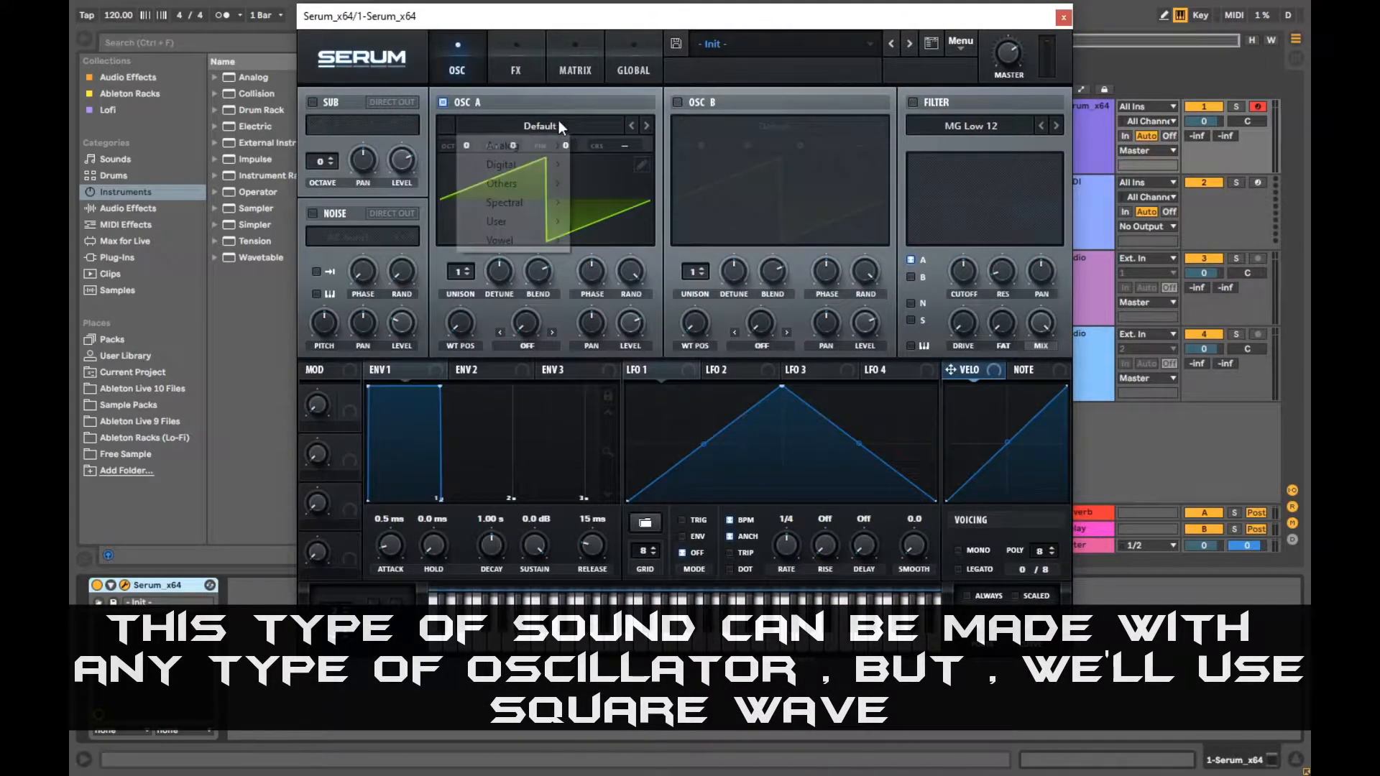
{"action": "mouse_move", "coordinate": [555, 145]}
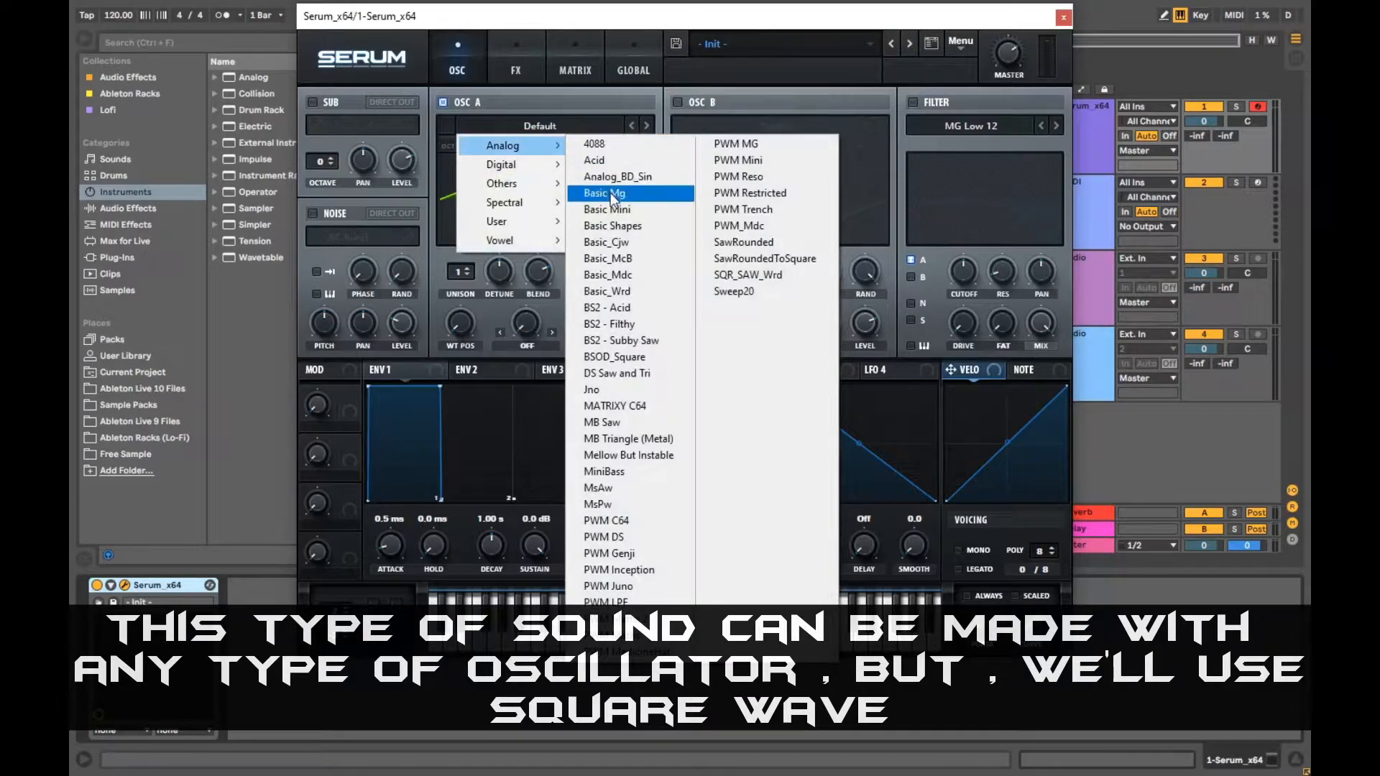
{"action": "left_click", "coordinate": [615, 224]}
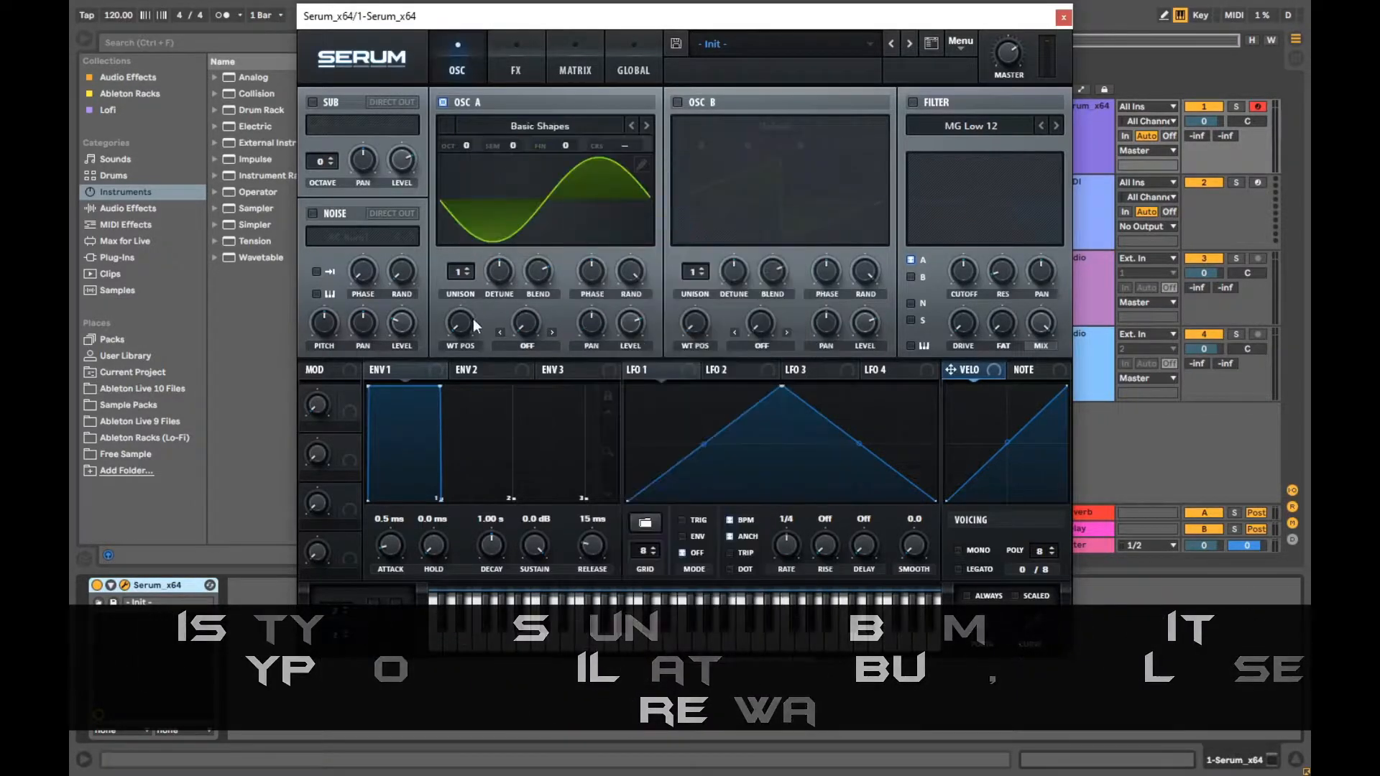
{"action": "left_click_drag", "start_coordinate": [468, 322], "coordinate": [504, 264]}
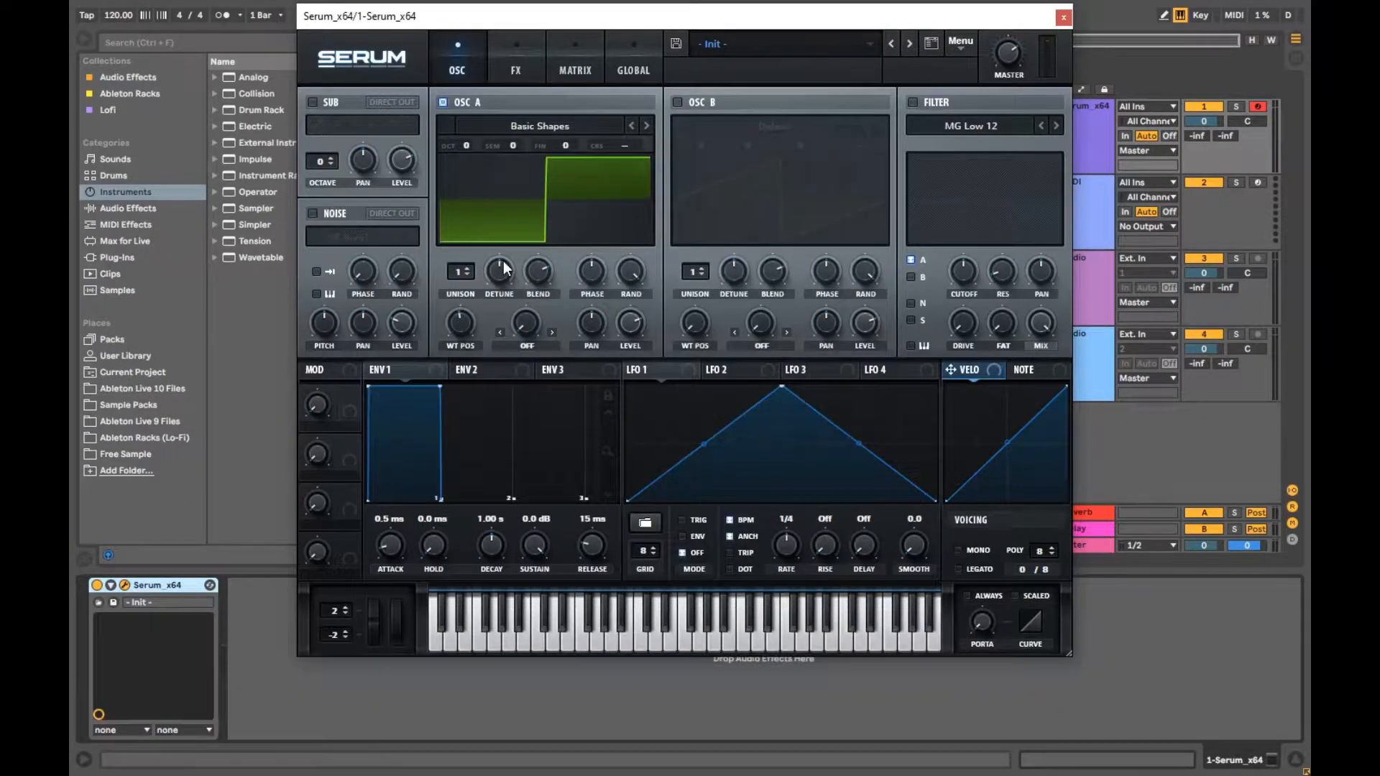
Turn on the MG Low 12 filter, route oscillators A and B through it, and set the cutoff to about 1701 Hz
{"action": "left_click", "coordinate": [913, 102]}
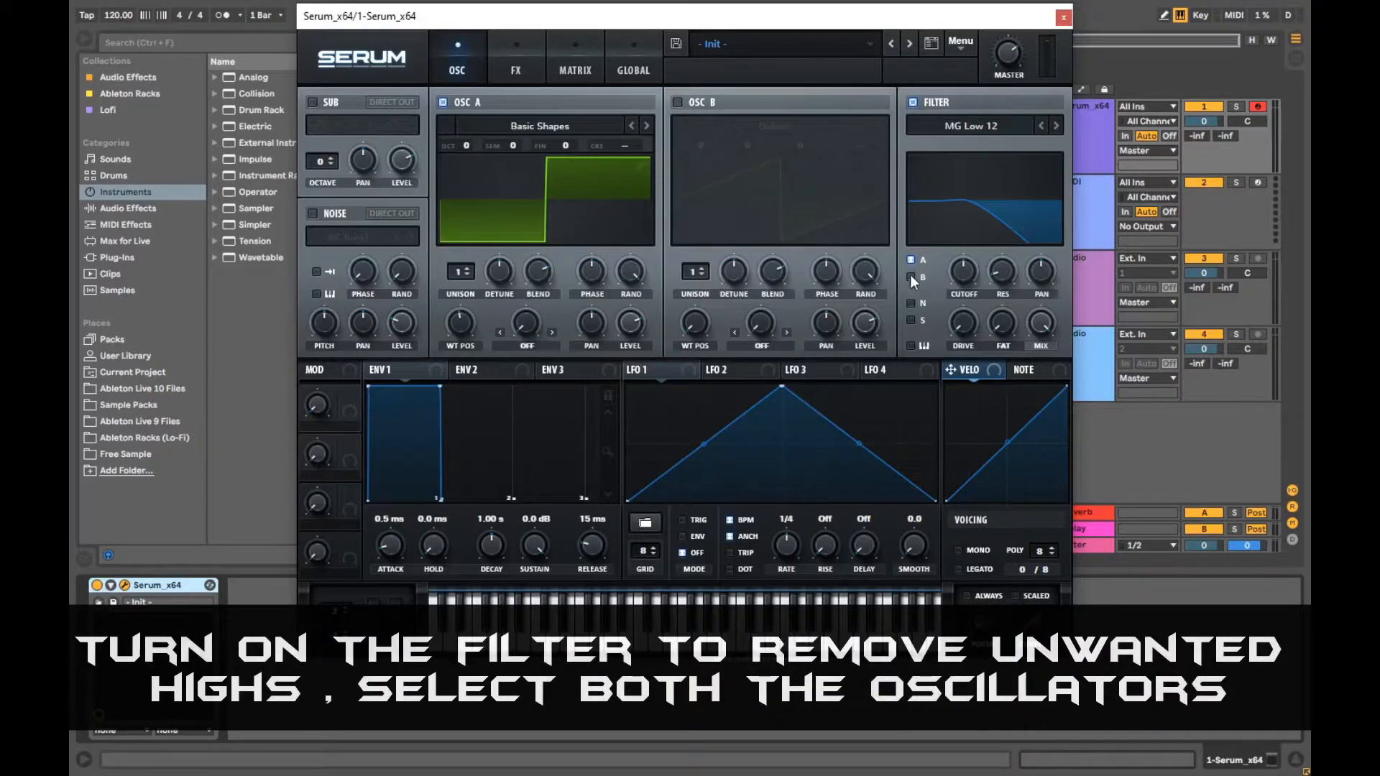
{"action": "left_click_drag", "start_coordinate": [947, 265], "coordinate": [951, 226]}
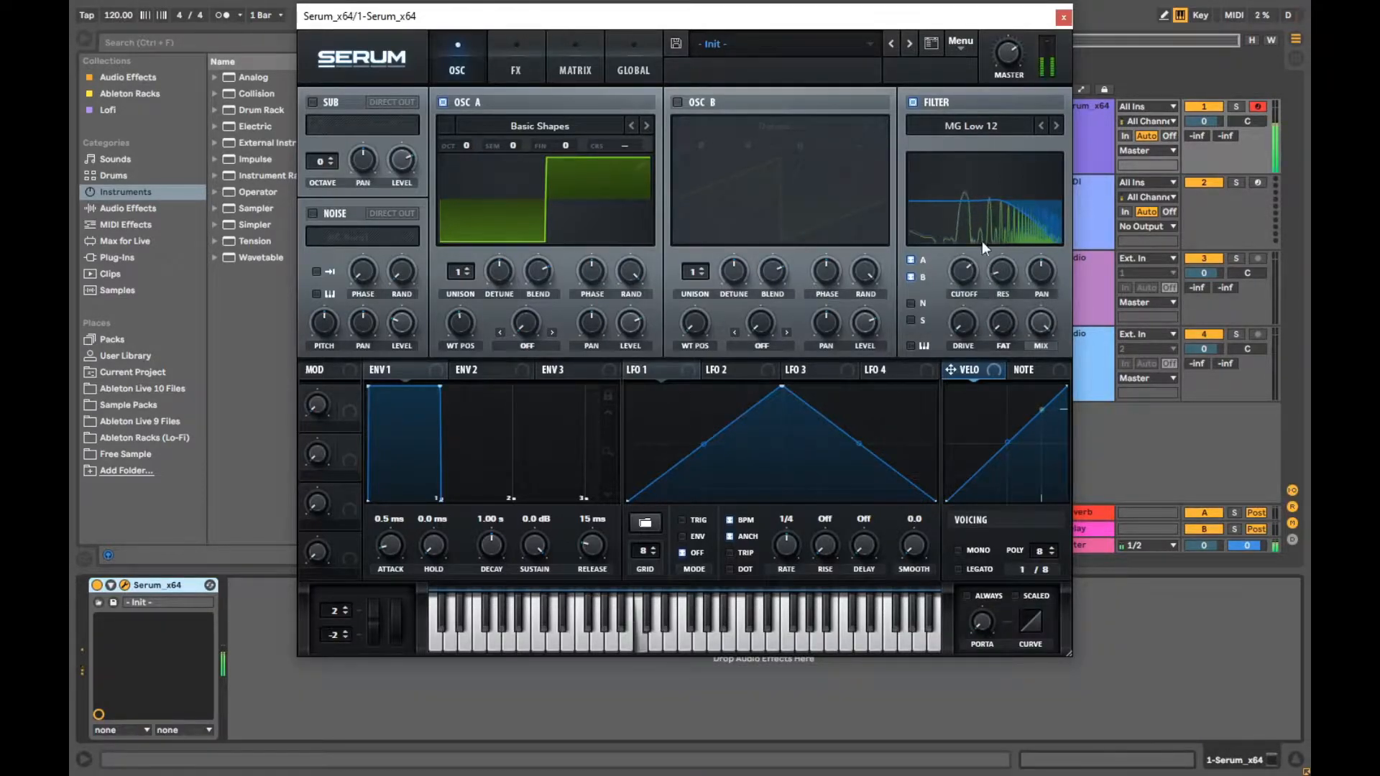
{"action": "left_click_drag", "start_coordinate": [964, 269], "coordinate": [969, 271]}
{"action": "double_click", "coordinate": [969, 271]}
{"action": "left_click", "coordinate": [967, 254]}
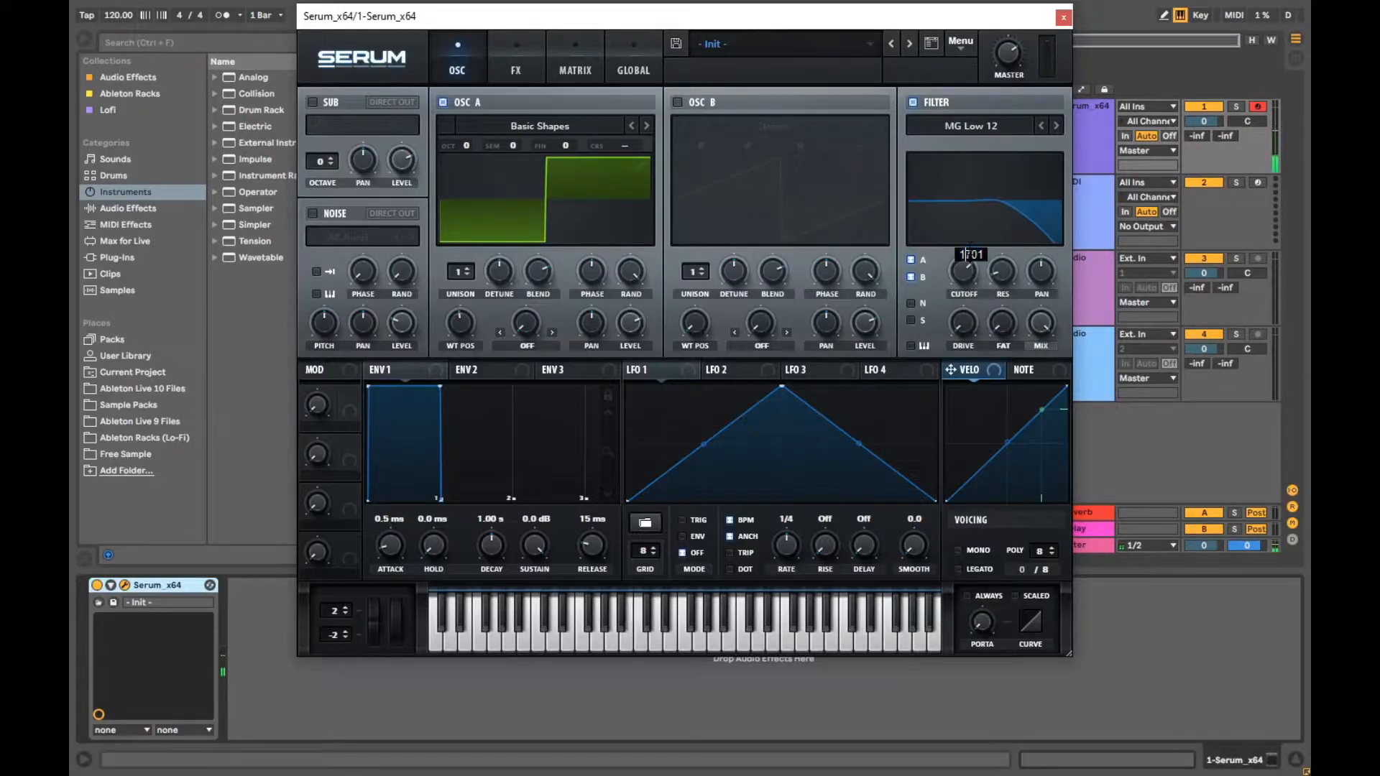
{"action": "left_click", "coordinate": [968, 239]}
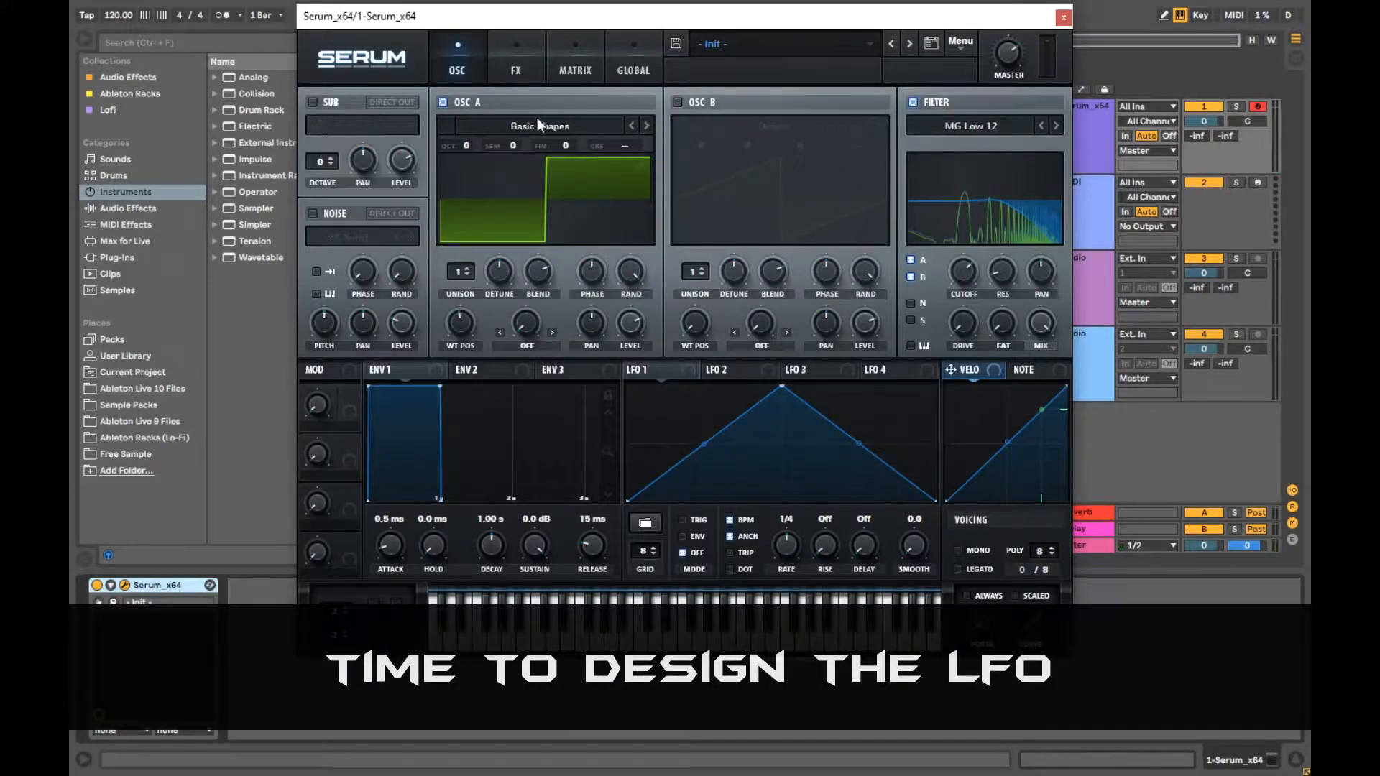
Shape the start of LFO 1: peak a quarter of the way in, endpoints at mid-height, and an upward-bowed rise
{"action": "left_click", "coordinate": [645, 368]}
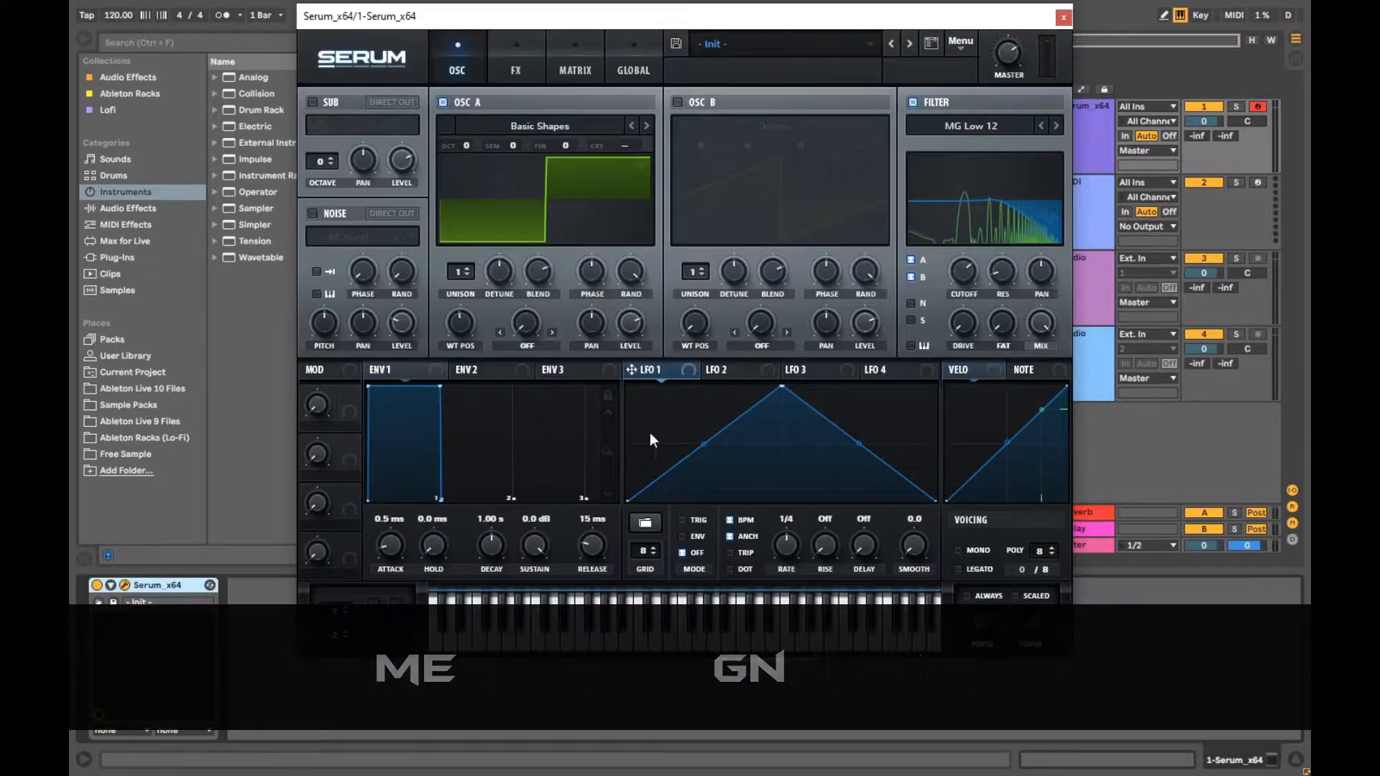
{"action": "left_click_drag", "start_coordinate": [782, 388], "coordinate": [704, 375]}
{"action": "left_click_drag", "start_coordinate": [666, 445], "coordinate": [632, 447]}
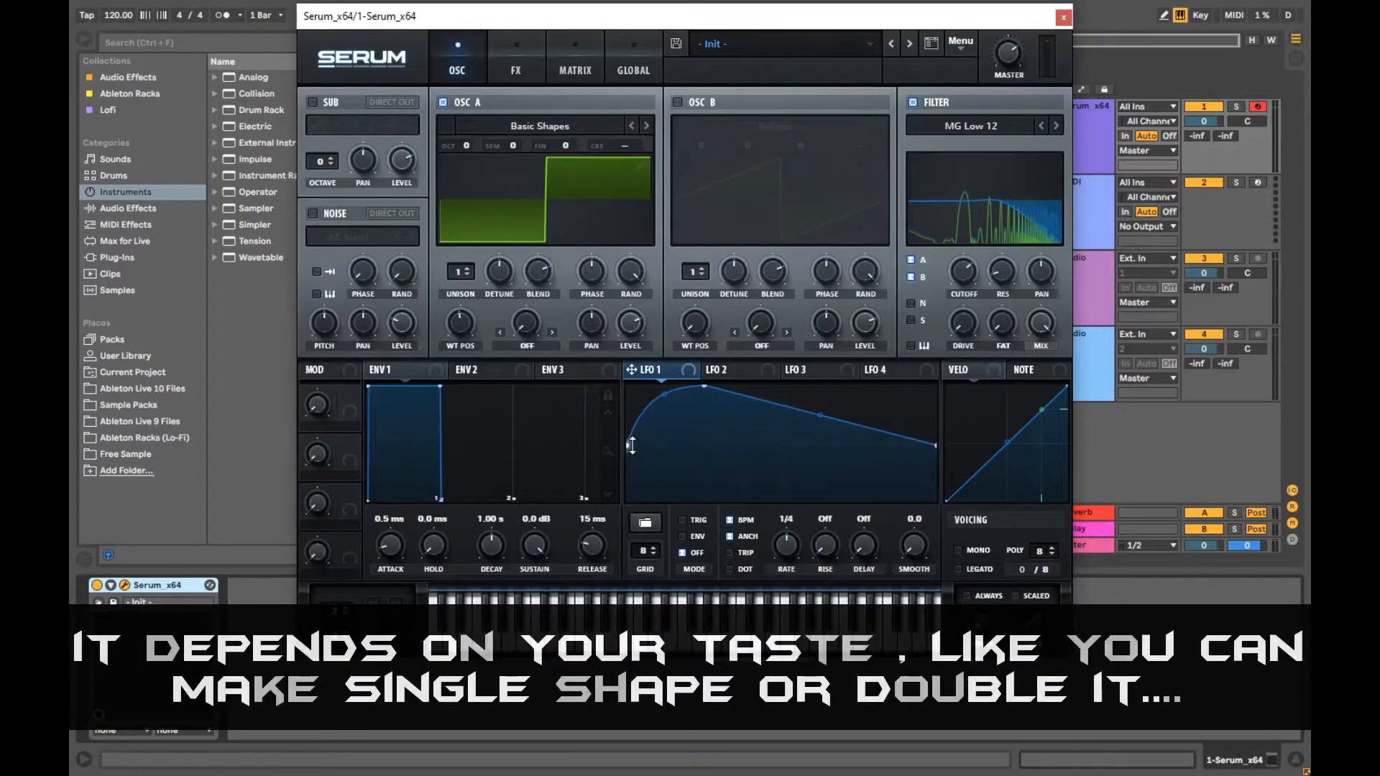
Add a second LFO 1 peak at three quarters and a mid-height dip at the centre, curving the segments into two matching humps
{"action": "double_click", "coordinate": [754, 399]}
{"action": "left_click_drag", "start_coordinate": [754, 399], "coordinate": [859, 386]}
{"action": "double_click", "coordinate": [828, 444]}
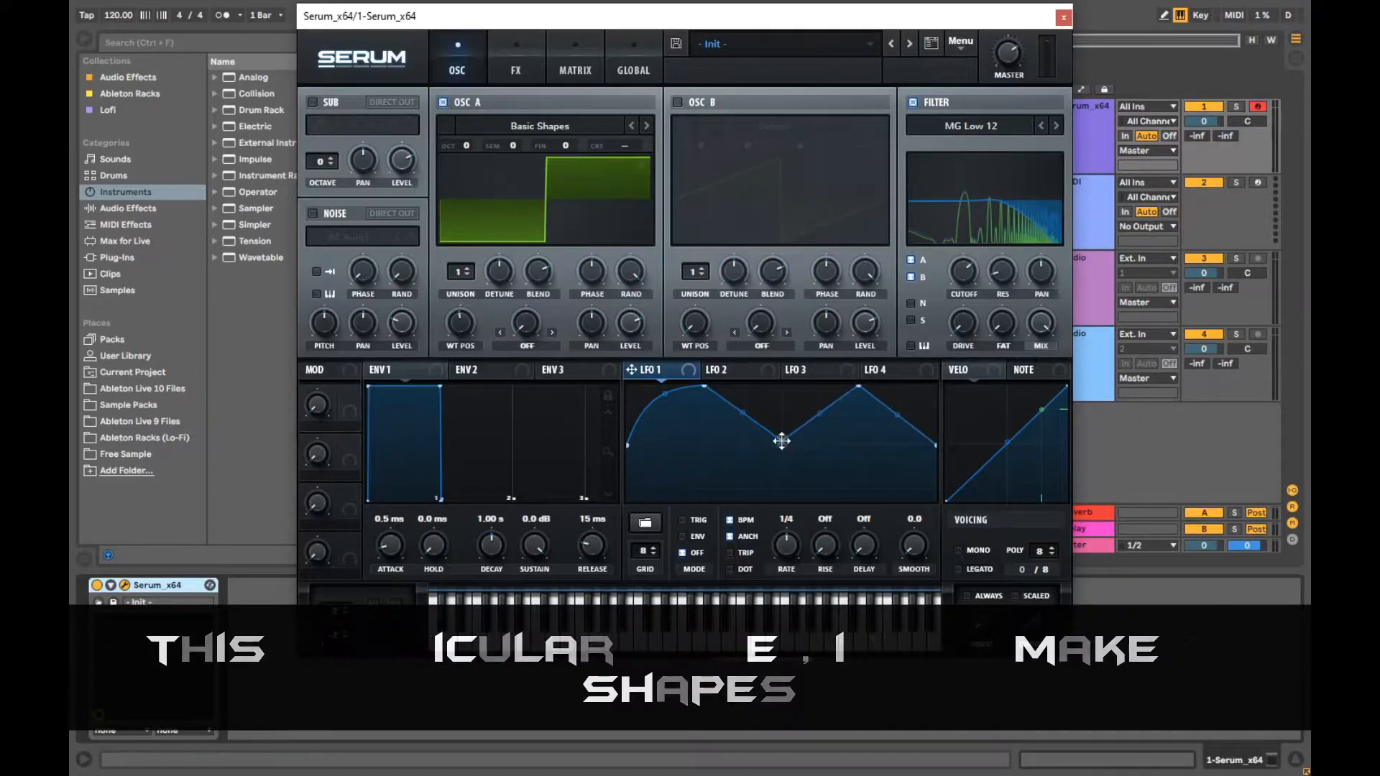
{"action": "left_click_drag", "start_coordinate": [741, 418], "coordinate": [740, 460]}
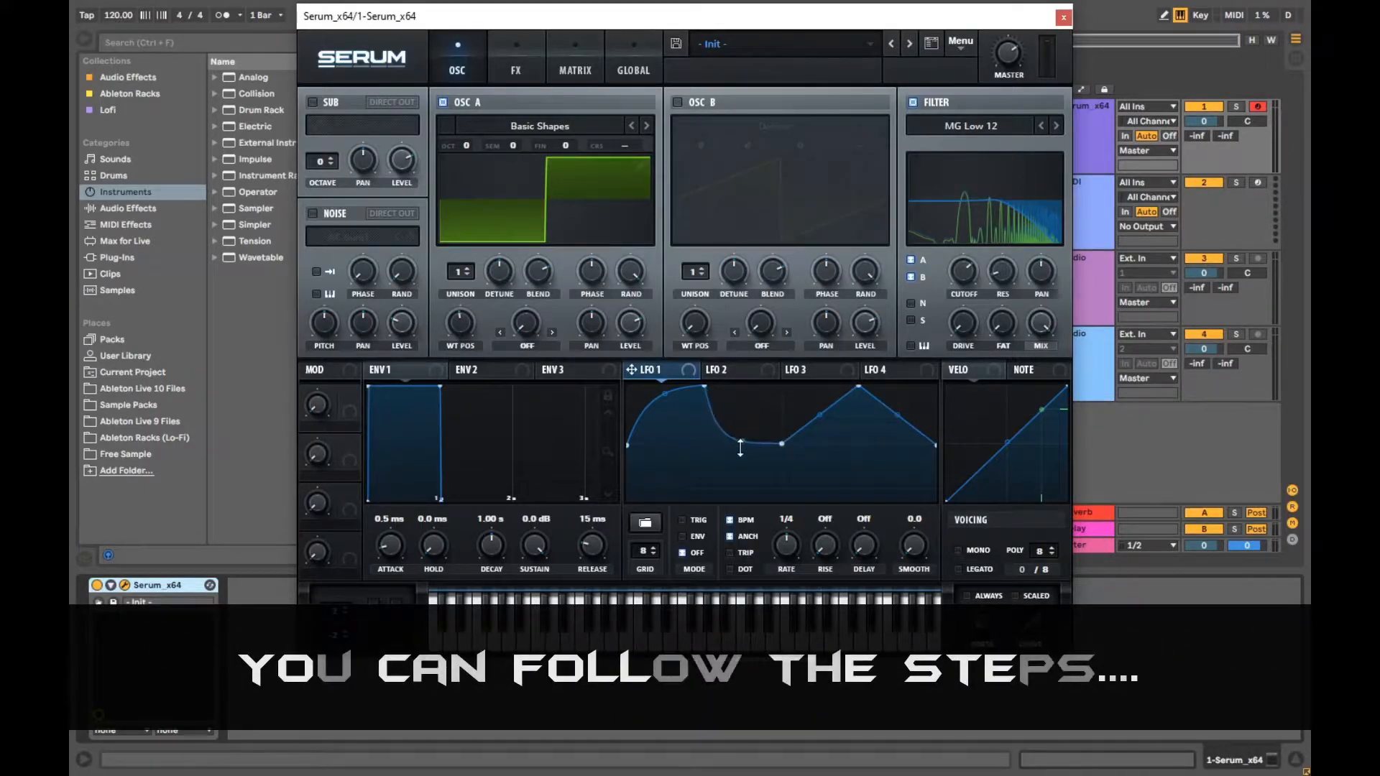
{"action": "left_click_drag", "start_coordinate": [824, 416], "coordinate": [830, 374]}
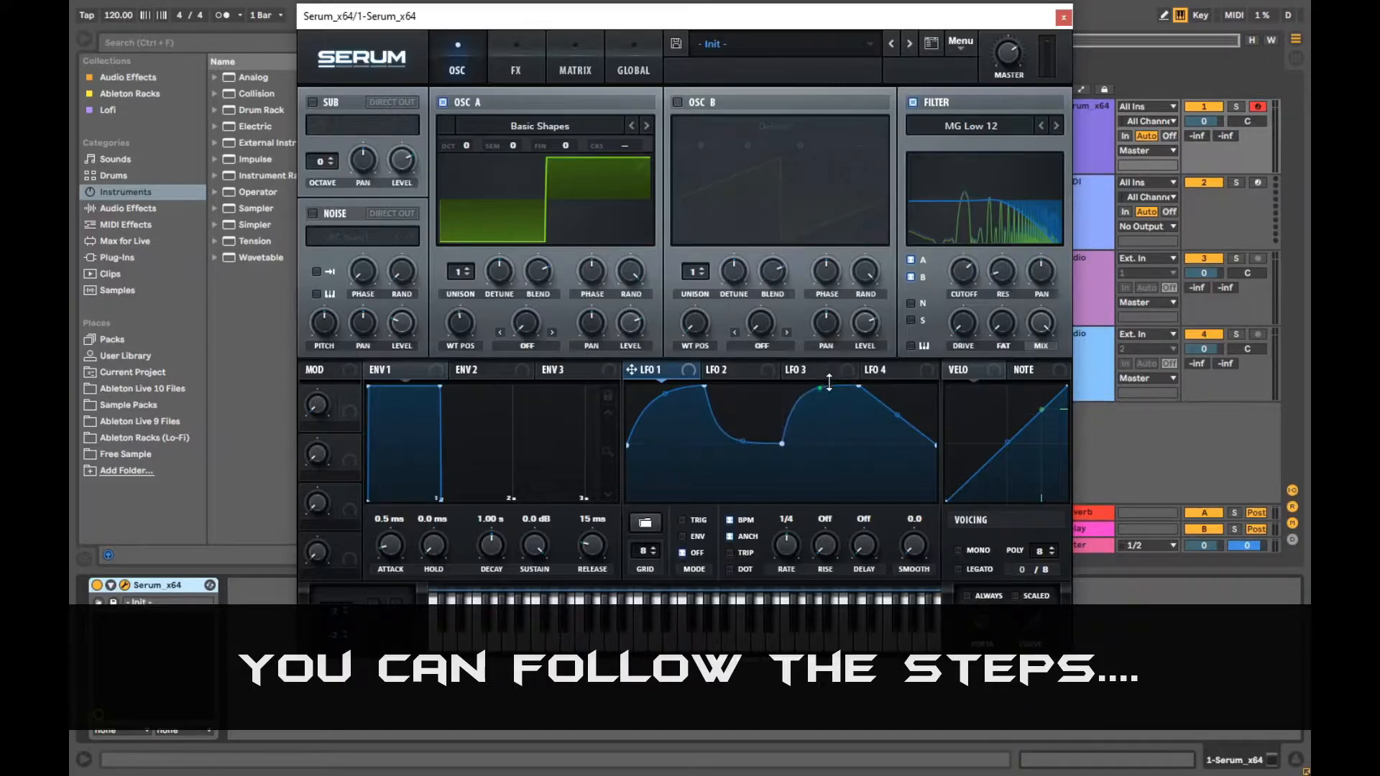
{"action": "left_click_drag", "start_coordinate": [887, 412], "coordinate": [890, 442]}
Assign LFO 1 to oscillator A's coarse pitch, unipolar with a range of about 21, and set it to Trig mode at rate 1/2
{"action": "left_click_drag", "start_coordinate": [632, 369], "coordinate": [624, 146]}
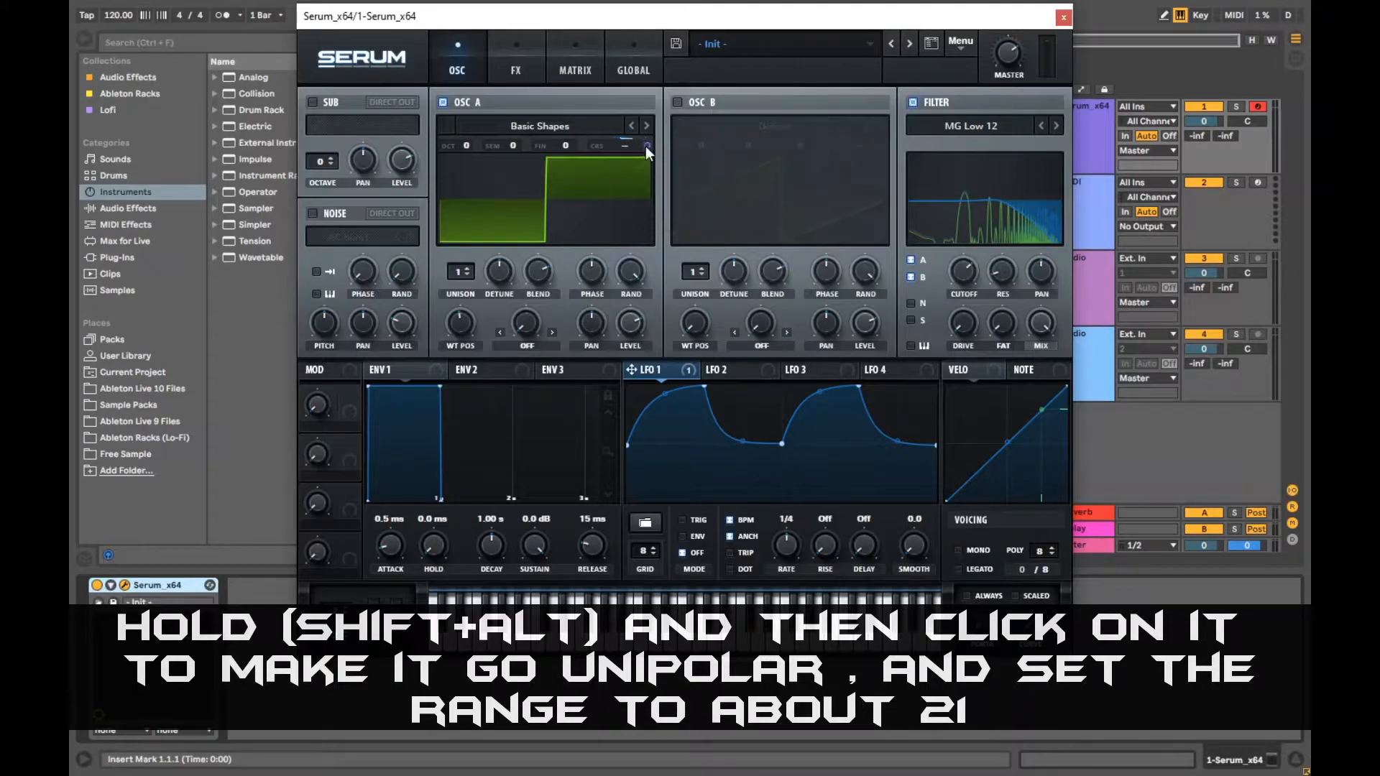
{"action": "left_click_drag", "start_coordinate": [646, 146], "coordinate": [642, 136]}
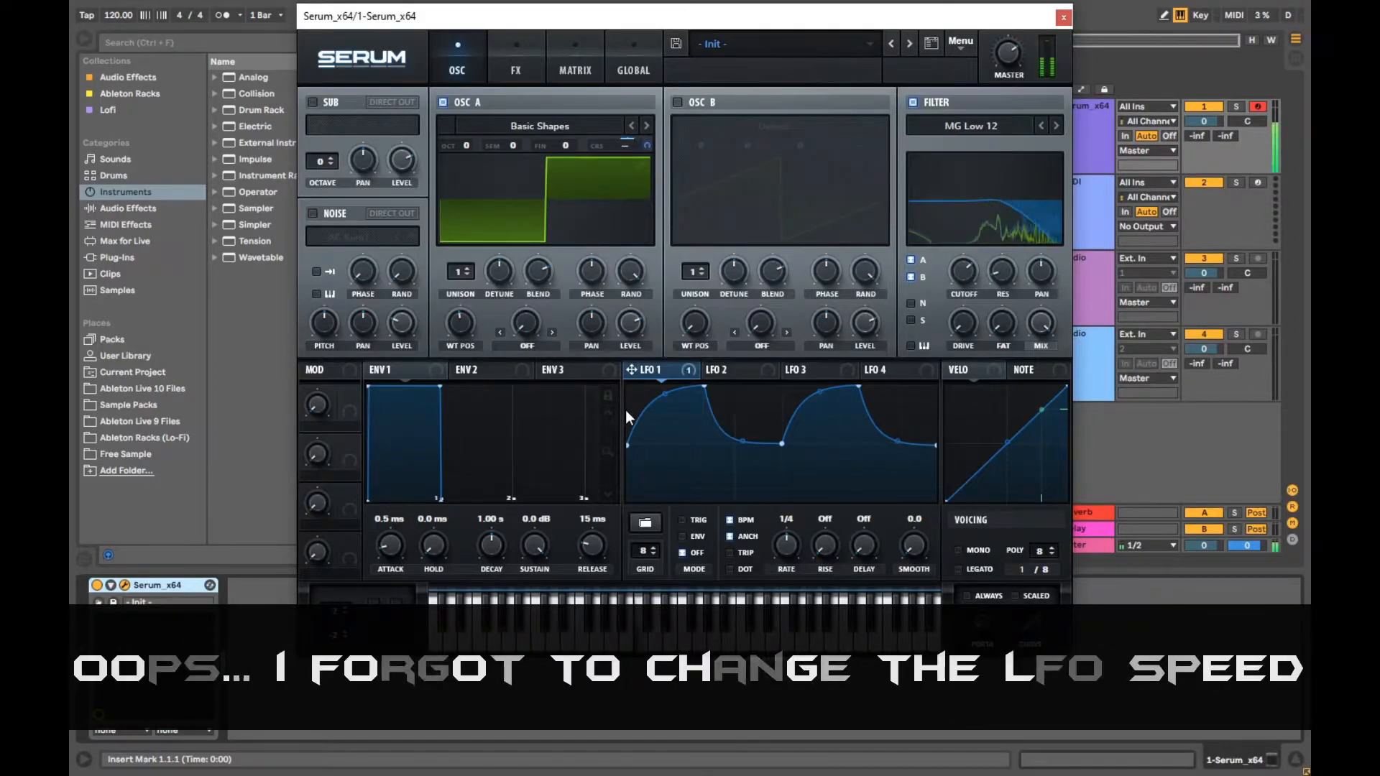
{"action": "left_click", "coordinate": [681, 520]}
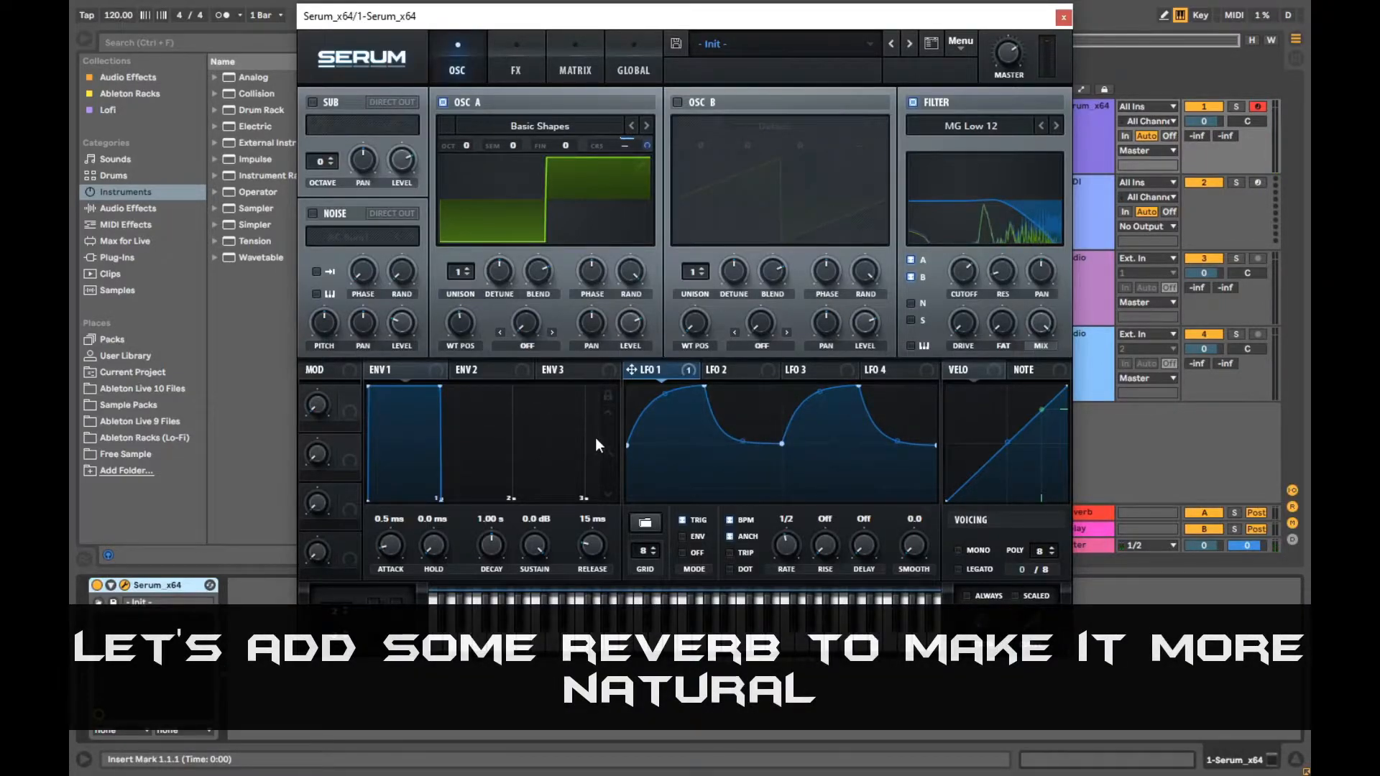
Enable the Reverb effect and move it to the top of the effects chain
{"action": "left_click", "coordinate": [501, 71]}
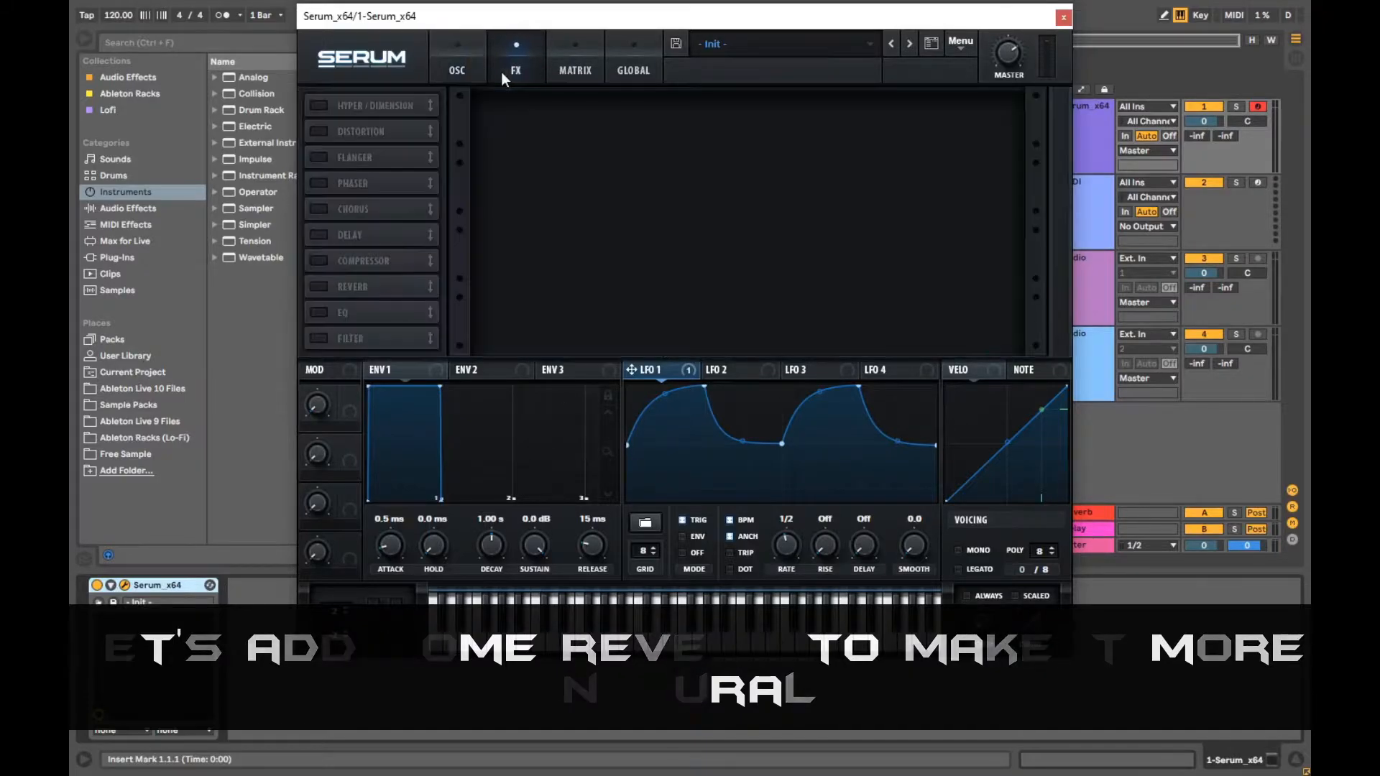
{"action": "left_click", "coordinate": [321, 285]}
{"action": "left_click_drag", "start_coordinate": [373, 289], "coordinate": [377, 105]}
Raise the reverb's low cut, adjust its size, and set its mix to around 30%
{"action": "left_click_drag", "start_coordinate": [985, 119], "coordinate": [991, 83]}
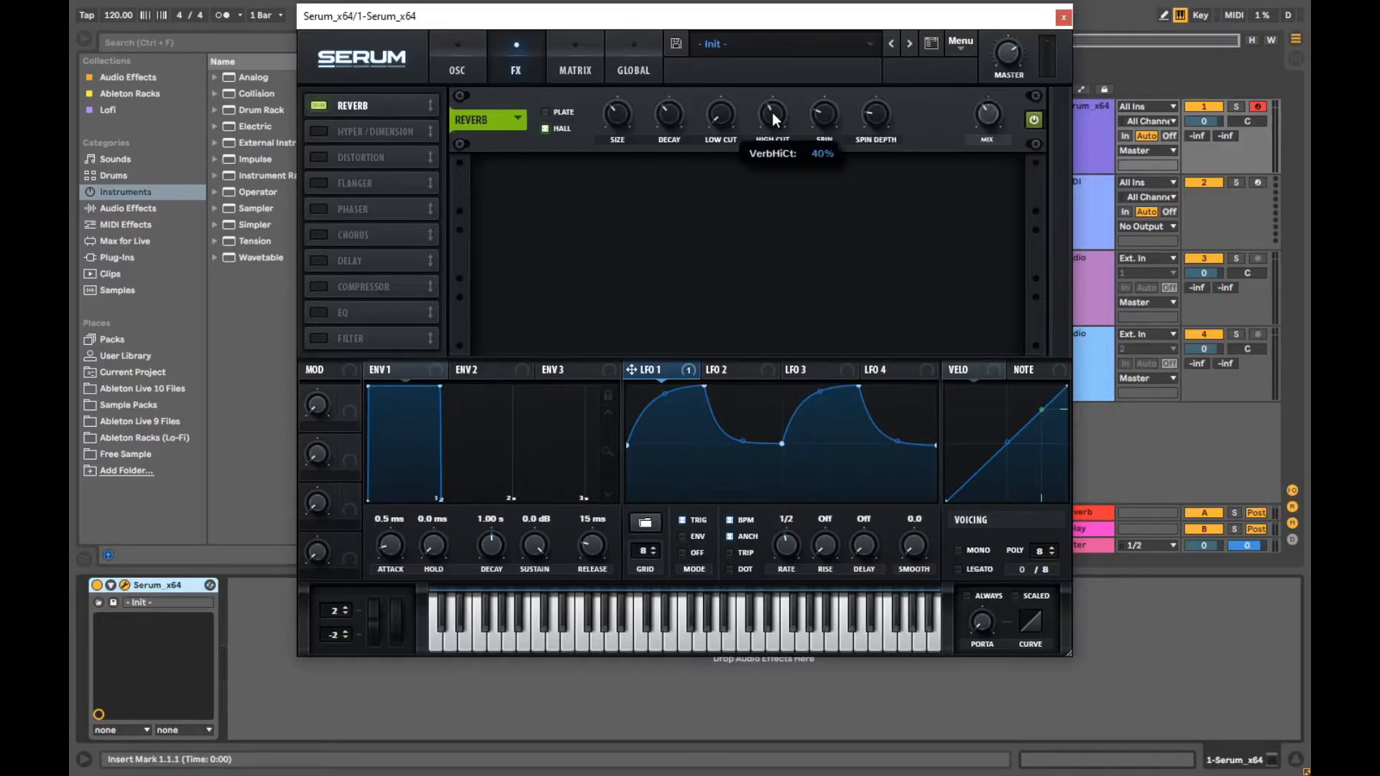
{"action": "left_click_drag", "start_coordinate": [725, 111], "coordinate": [729, 74]}
{"action": "mouse_move", "coordinate": [782, 122]}
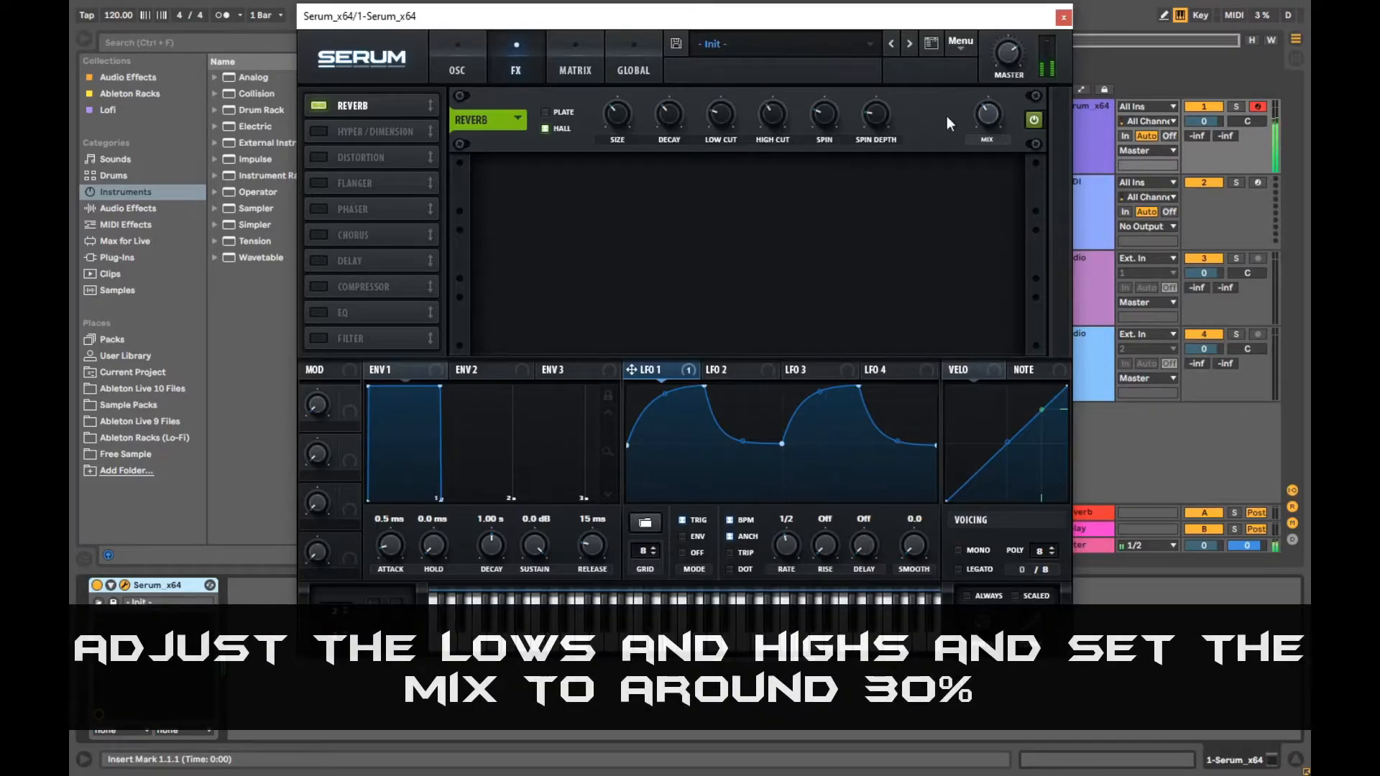
{"action": "mouse_move", "coordinate": [983, 132]}
{"action": "left_click_drag", "start_coordinate": [982, 127], "coordinate": [986, 127]}
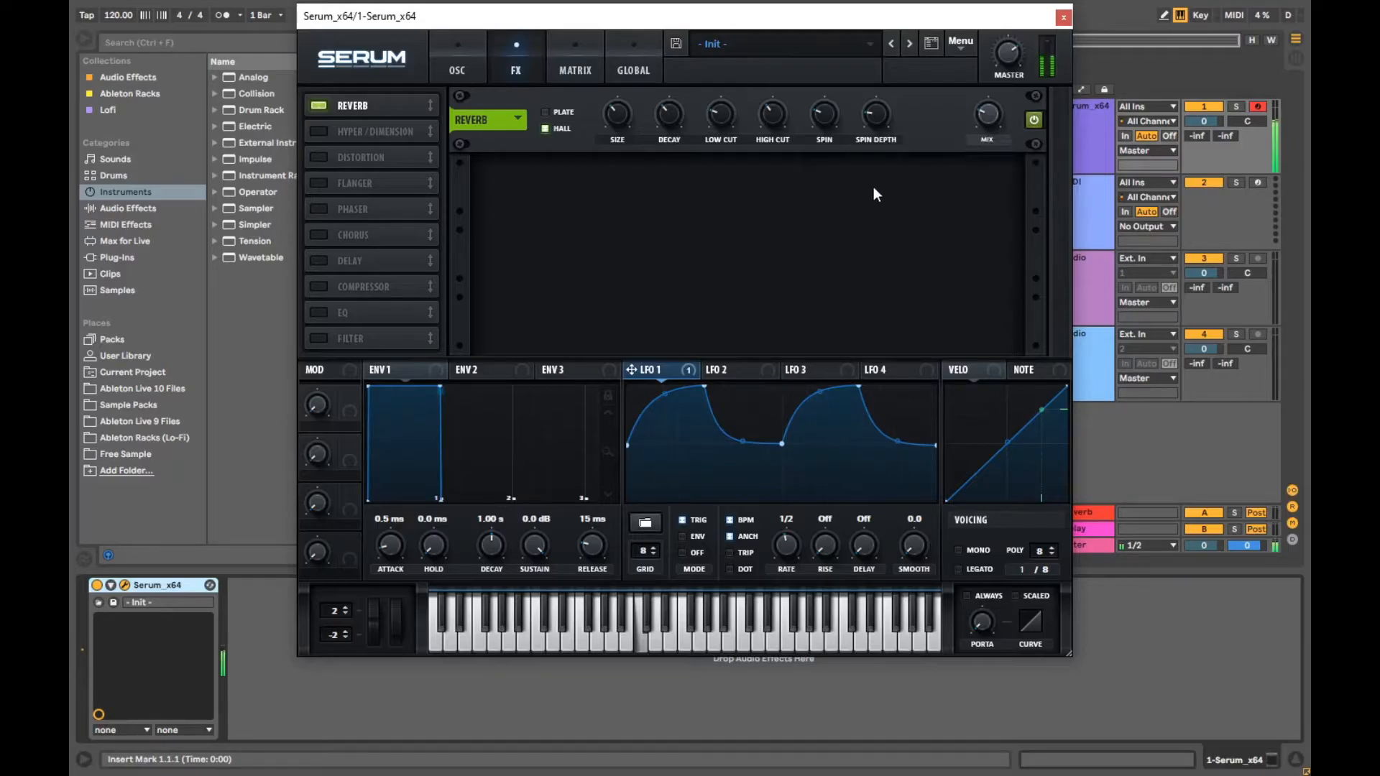
{"action": "mouse_move", "coordinate": [623, 137]}
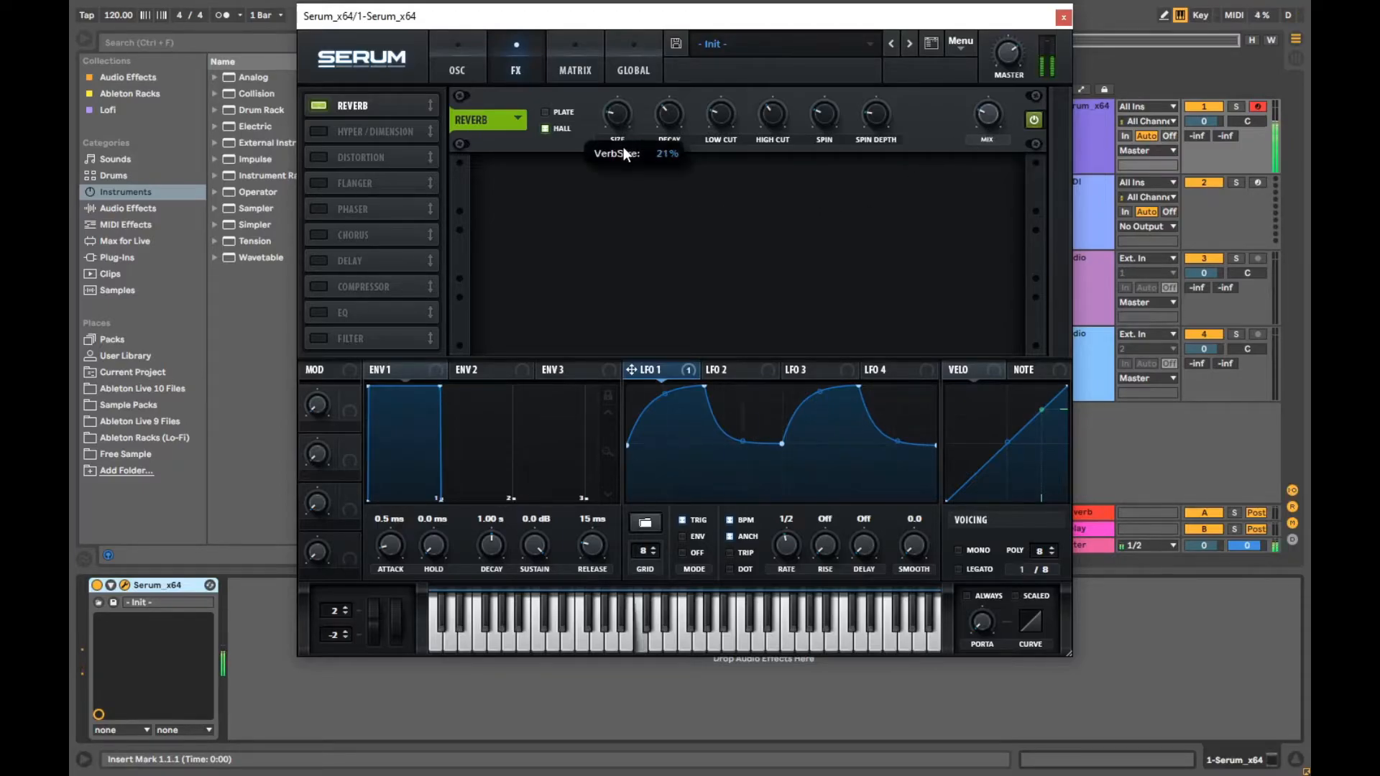
{"action": "left_click_drag", "start_coordinate": [619, 131], "coordinate": [624, 136]}
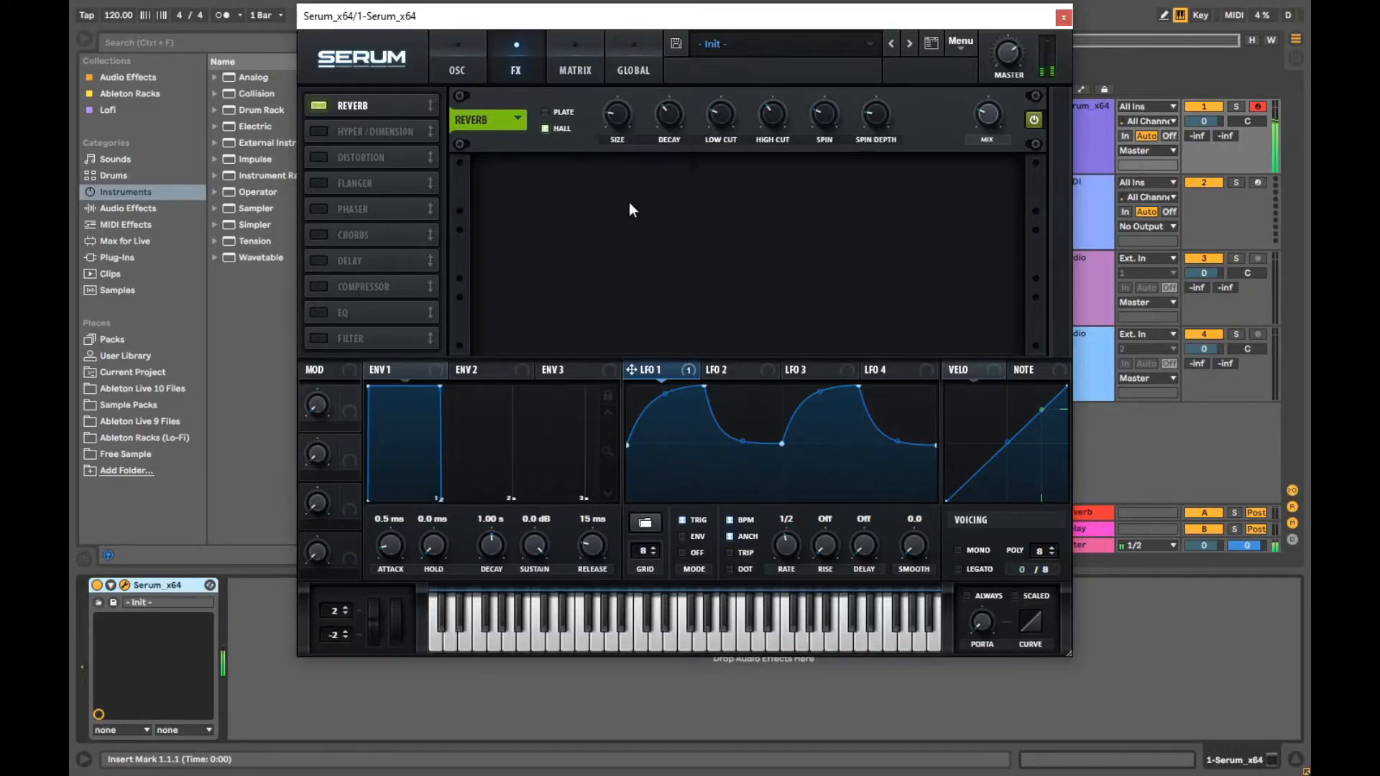
Compare the reverb's Plate mode and bypassed sound, return to Hall, and set the mix to about 24%
{"action": "left_click", "coordinate": [551, 115]}
{"action": "left_click_drag", "start_coordinate": [619, 119], "coordinate": [624, 102]}
{"action": "left_click", "coordinate": [325, 107]}
{"action": "left_click", "coordinate": [326, 108]}
{"action": "left_click", "coordinate": [562, 128]}
{"action": "mouse_move", "coordinate": [616, 128]}
{"action": "mouse_move", "coordinate": [974, 114]}
{"action": "left_click_drag", "start_coordinate": [973, 125], "coordinate": [971, 109]}
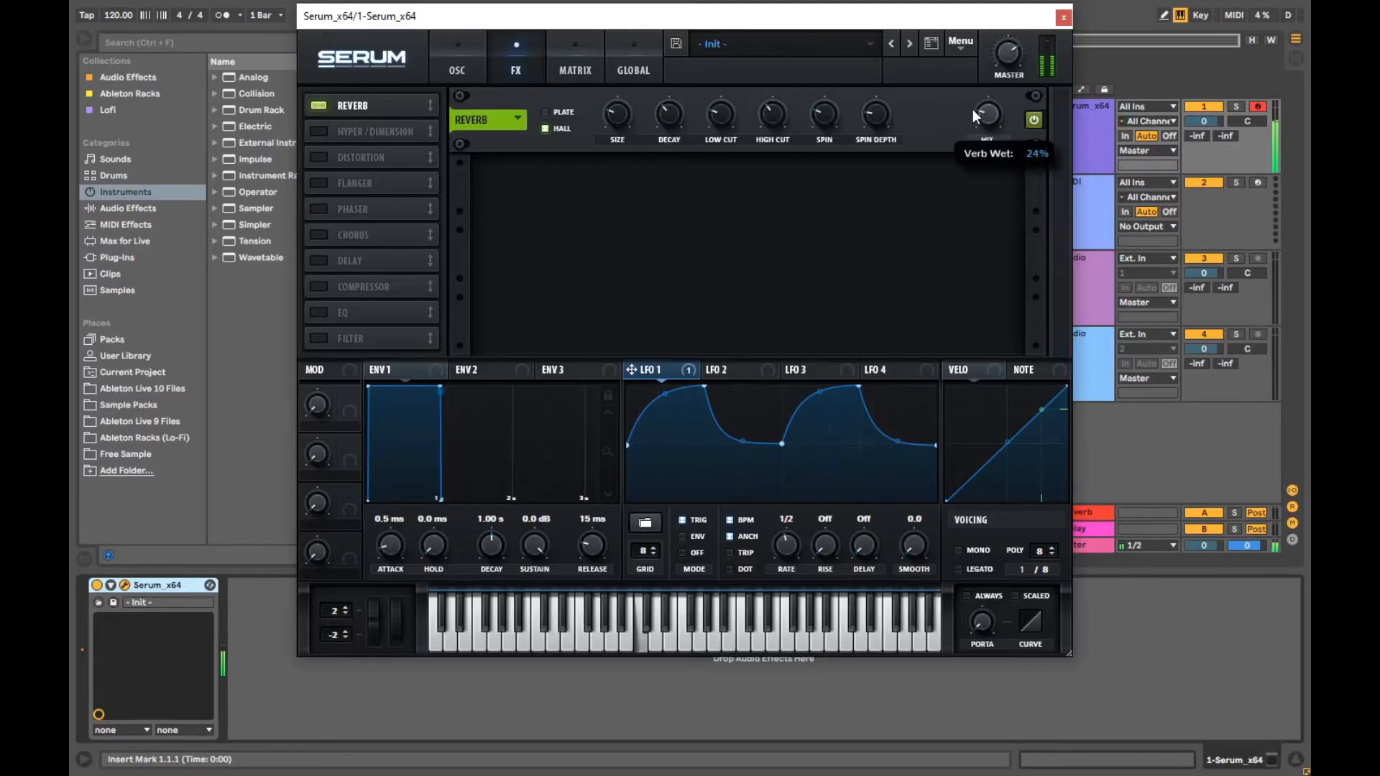
Audition oscillator A with the sine shape for comparison and return its wavetable position to the square wave
{"action": "left_click", "coordinate": [458, 71]}
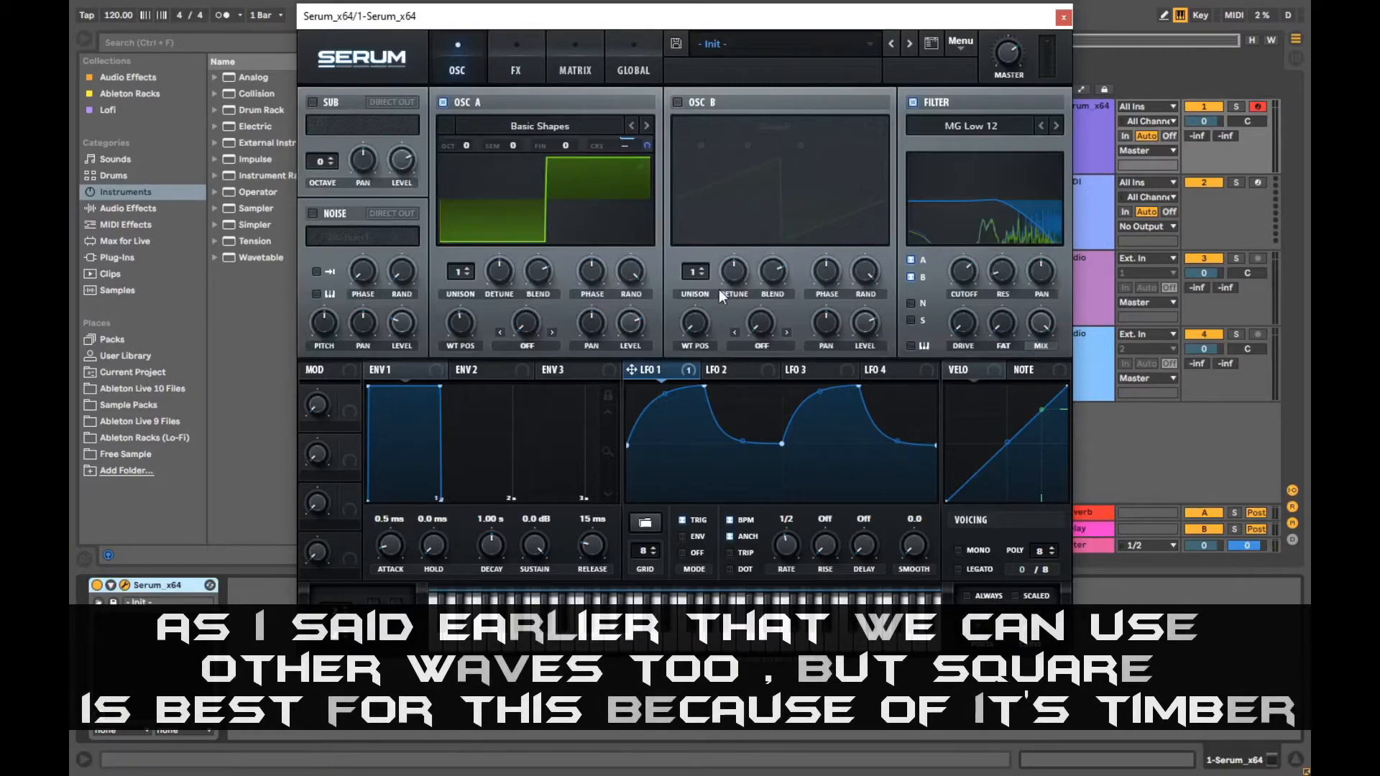
{"action": "left_click_drag", "start_coordinate": [468, 321], "coordinate": [482, 416]}
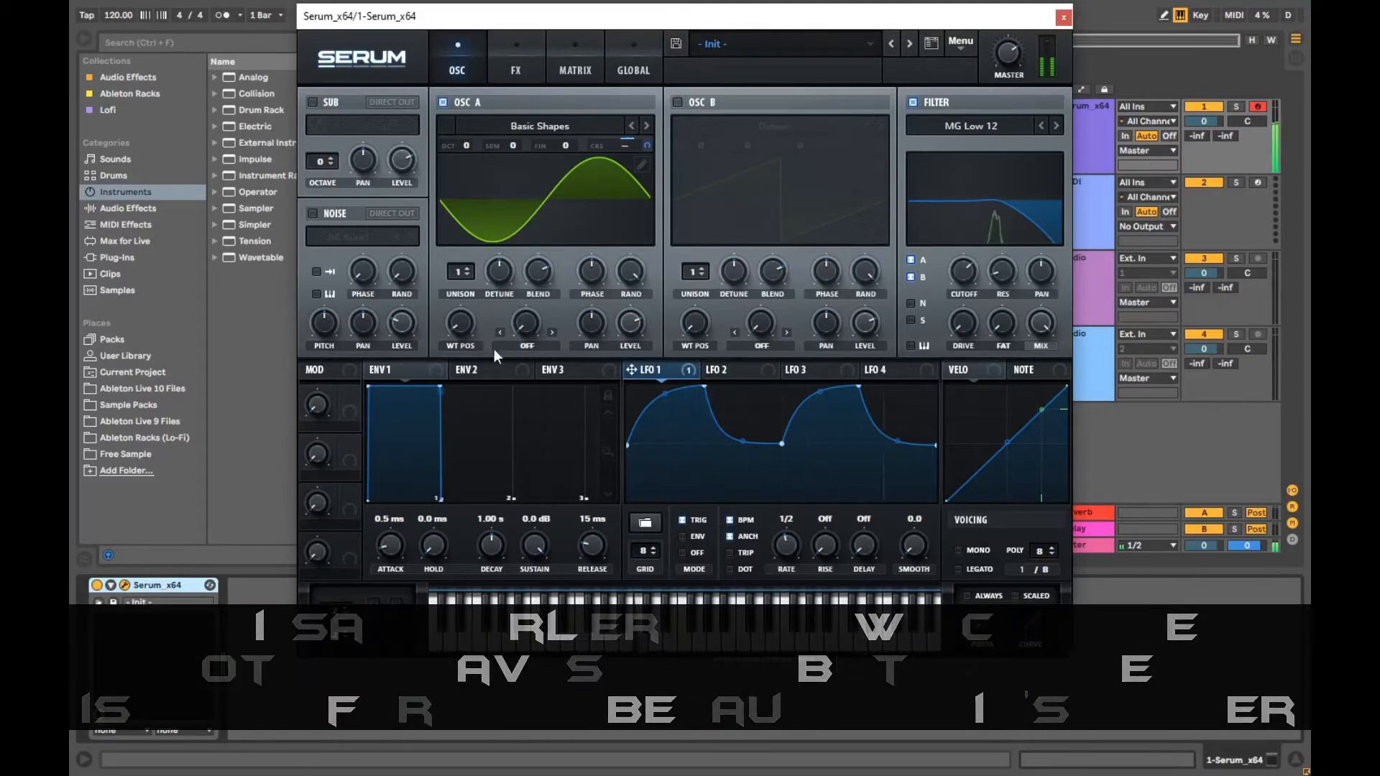
{"action": "left_click_drag", "start_coordinate": [472, 330], "coordinate": [482, 244]}
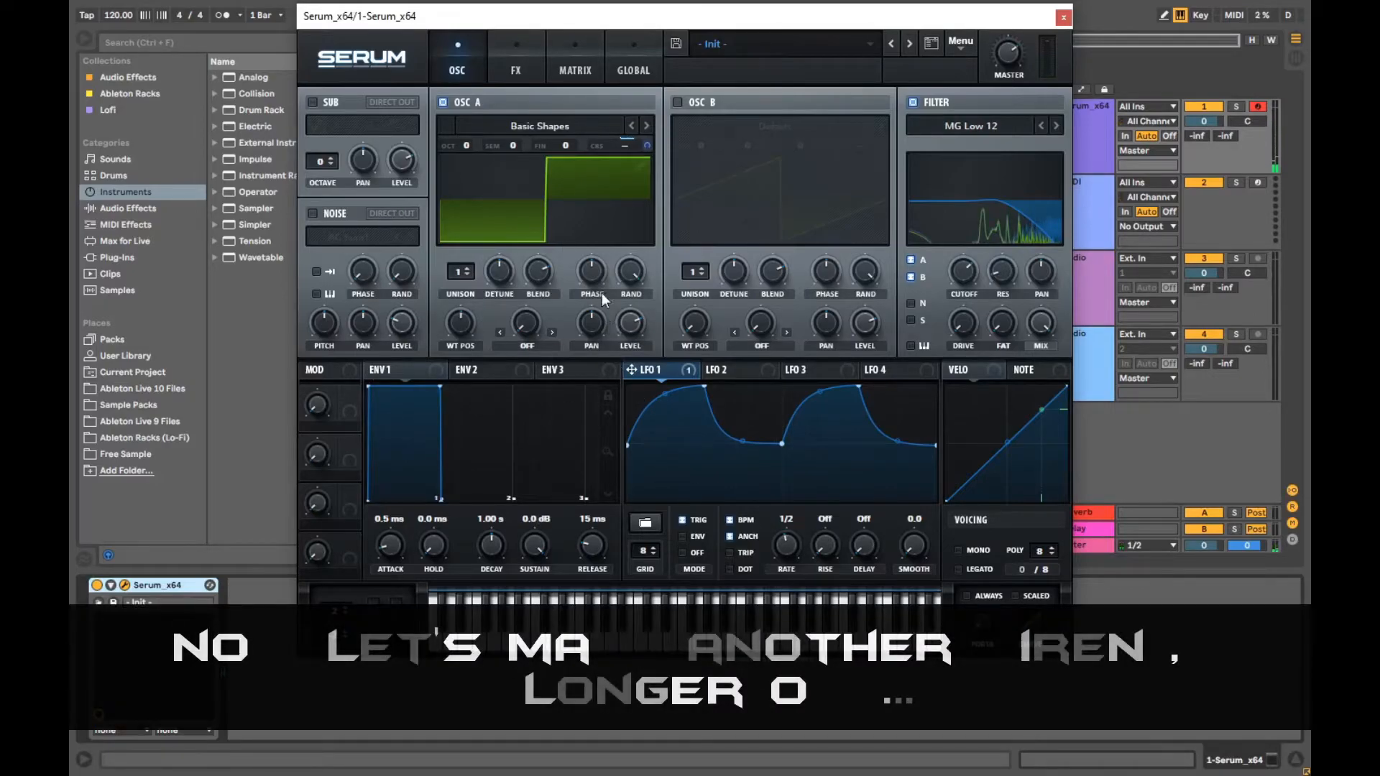
Turn off oscillator A and turn on oscillator B for a second siren
{"action": "left_click", "coordinate": [444, 103]}
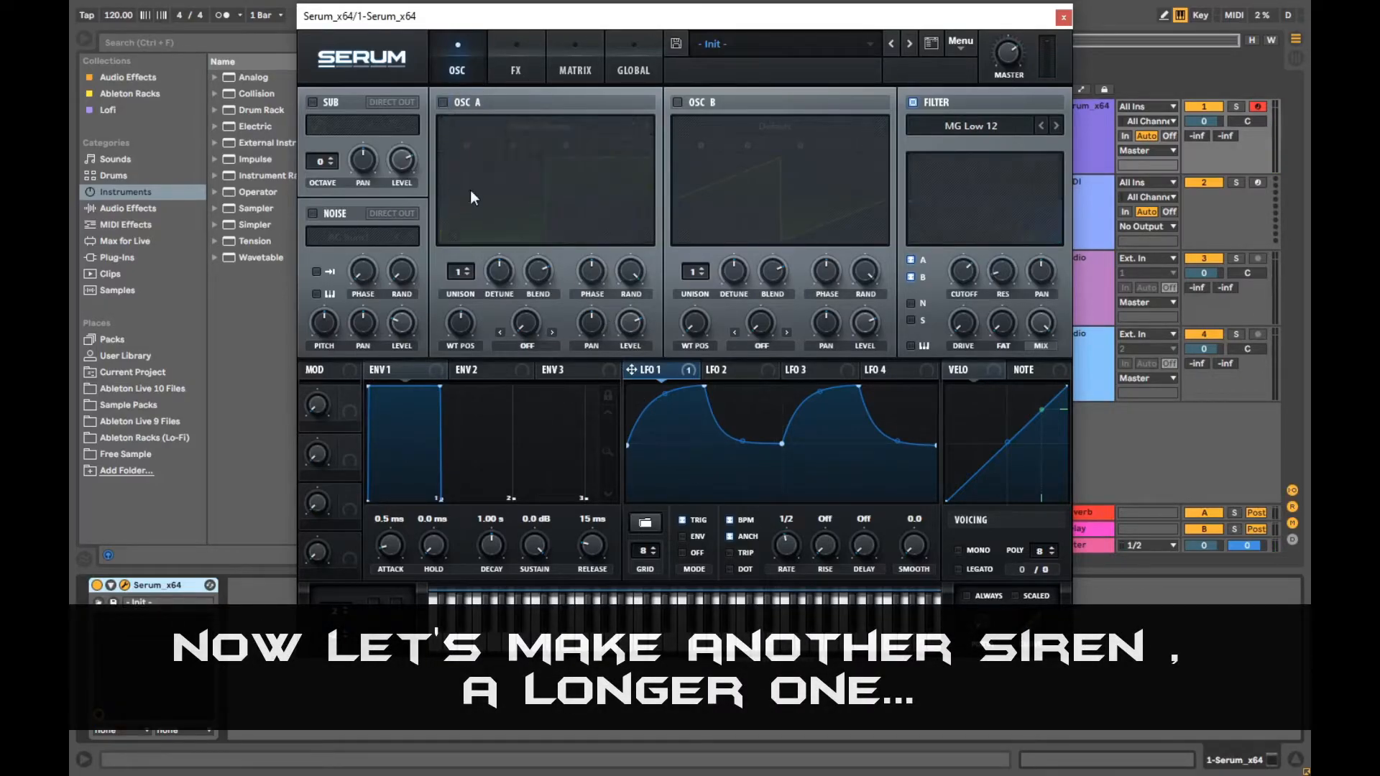
{"action": "left_click", "coordinate": [676, 102]}
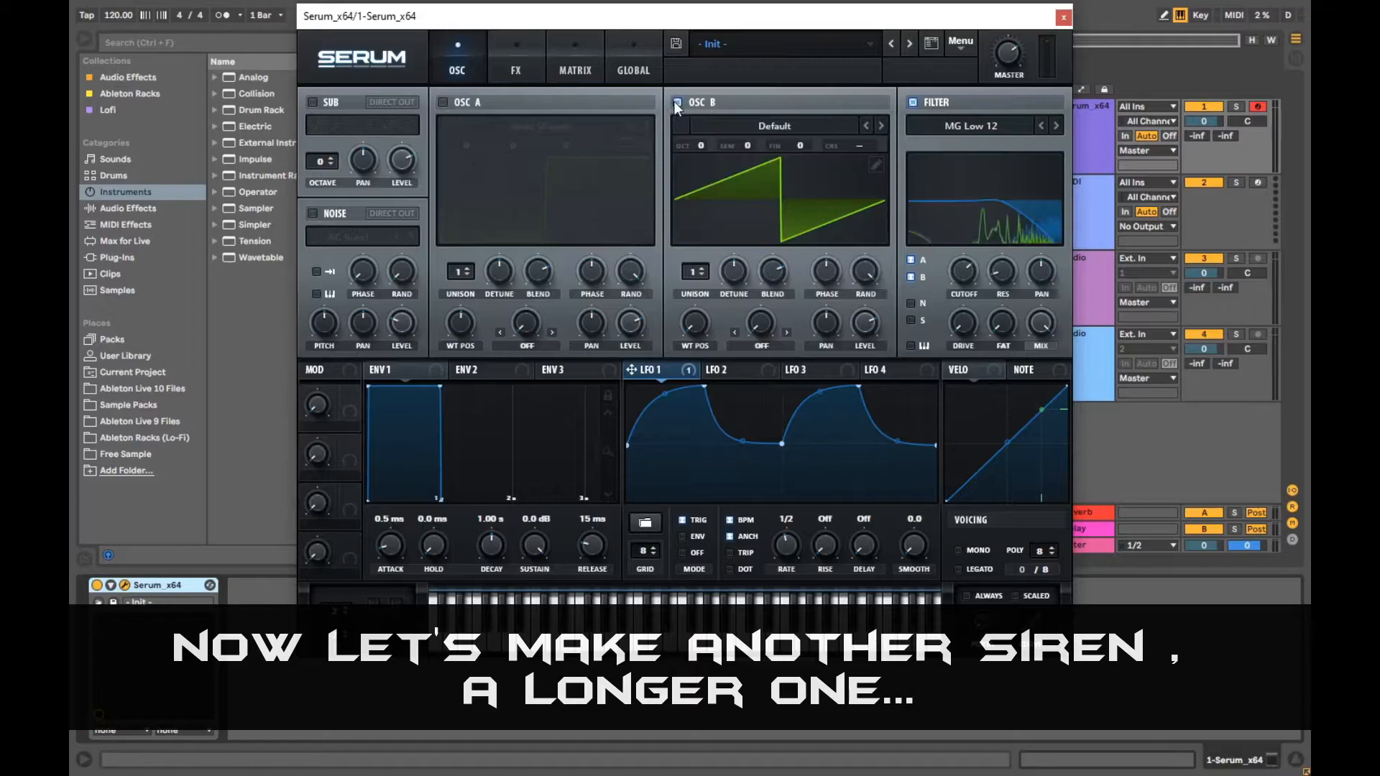
Load the Basic Shapes wavetable into oscillator B and set it to the square wave
{"action": "left_click", "coordinate": [768, 126]}
{"action": "mouse_move", "coordinate": [743, 142]}
{"action": "left_click", "coordinate": [857, 141]}
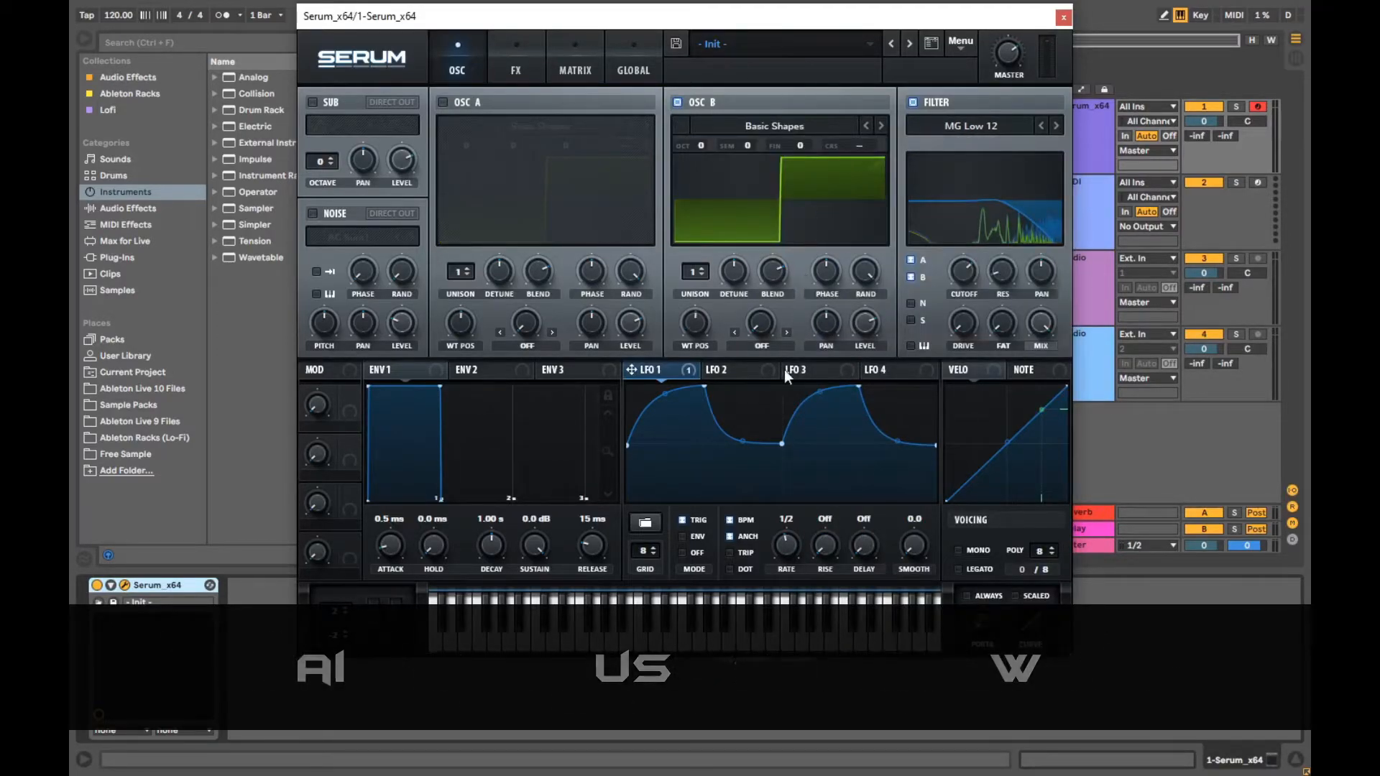
Shape LFO 2 into a single mountain with an outward-curved rise, a short flat peak and a straight fall
{"action": "left_click", "coordinate": [733, 372]}
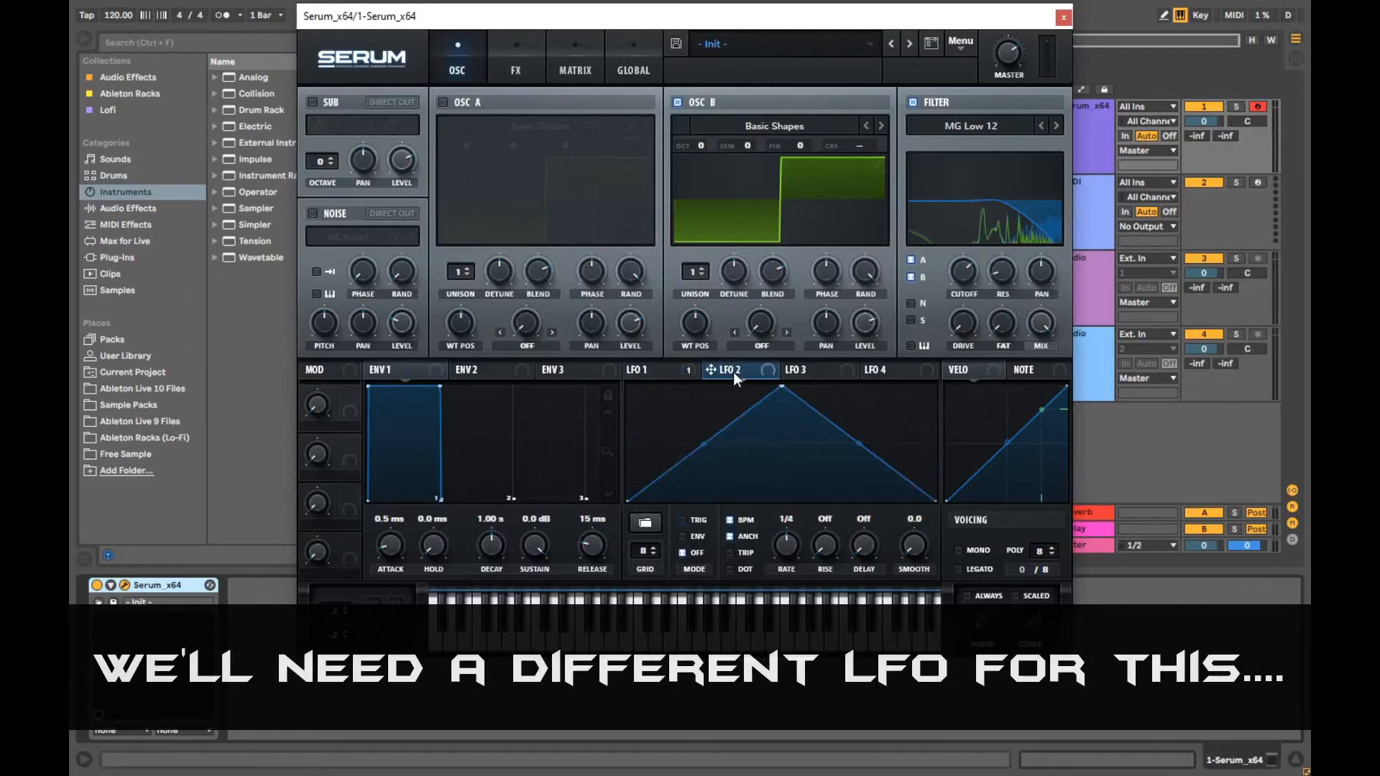
{"action": "left_click_drag", "start_coordinate": [706, 444], "coordinate": [708, 413]}
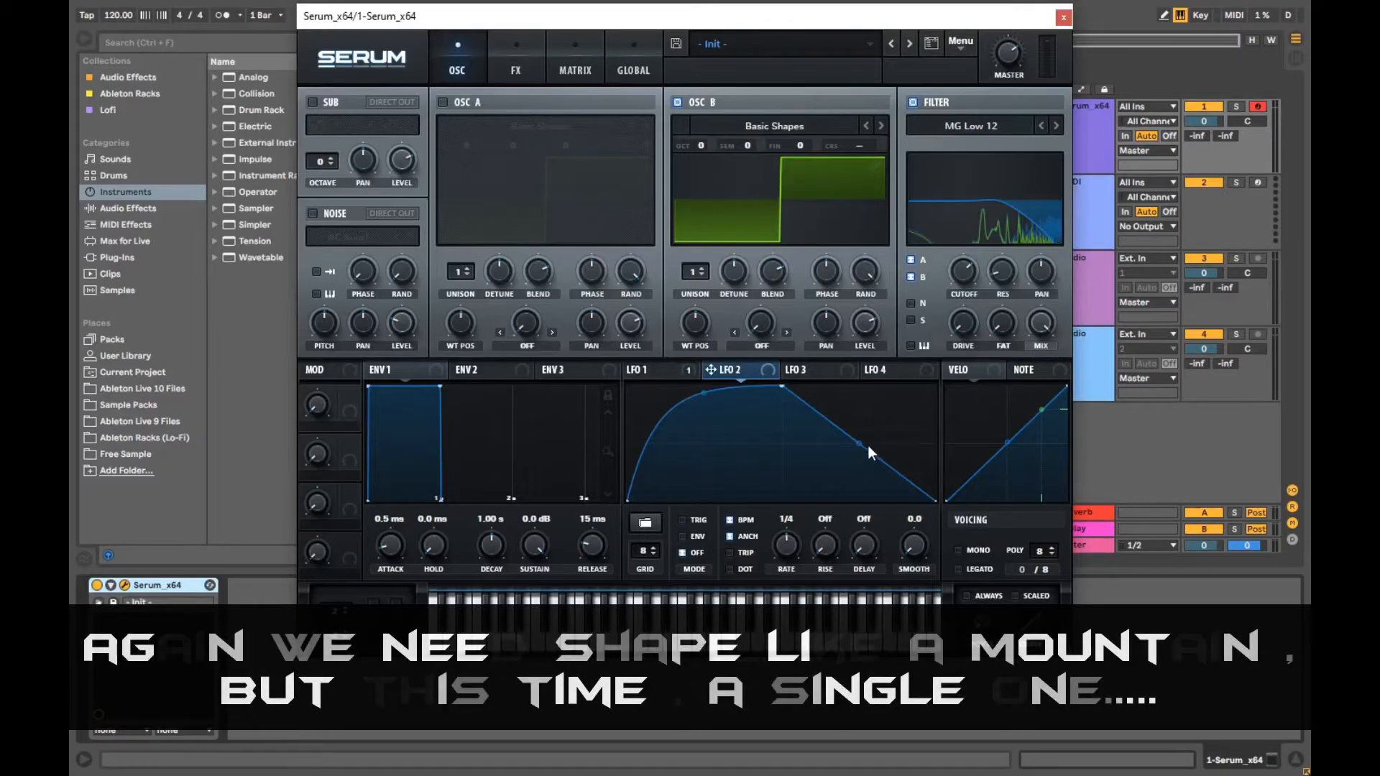
{"action": "left_click_drag", "start_coordinate": [863, 444], "coordinate": [866, 419]}
{"action": "left_click_drag", "start_coordinate": [868, 425], "coordinate": [863, 442]}
{"action": "left_click_drag", "start_coordinate": [780, 388], "coordinate": [709, 392]}
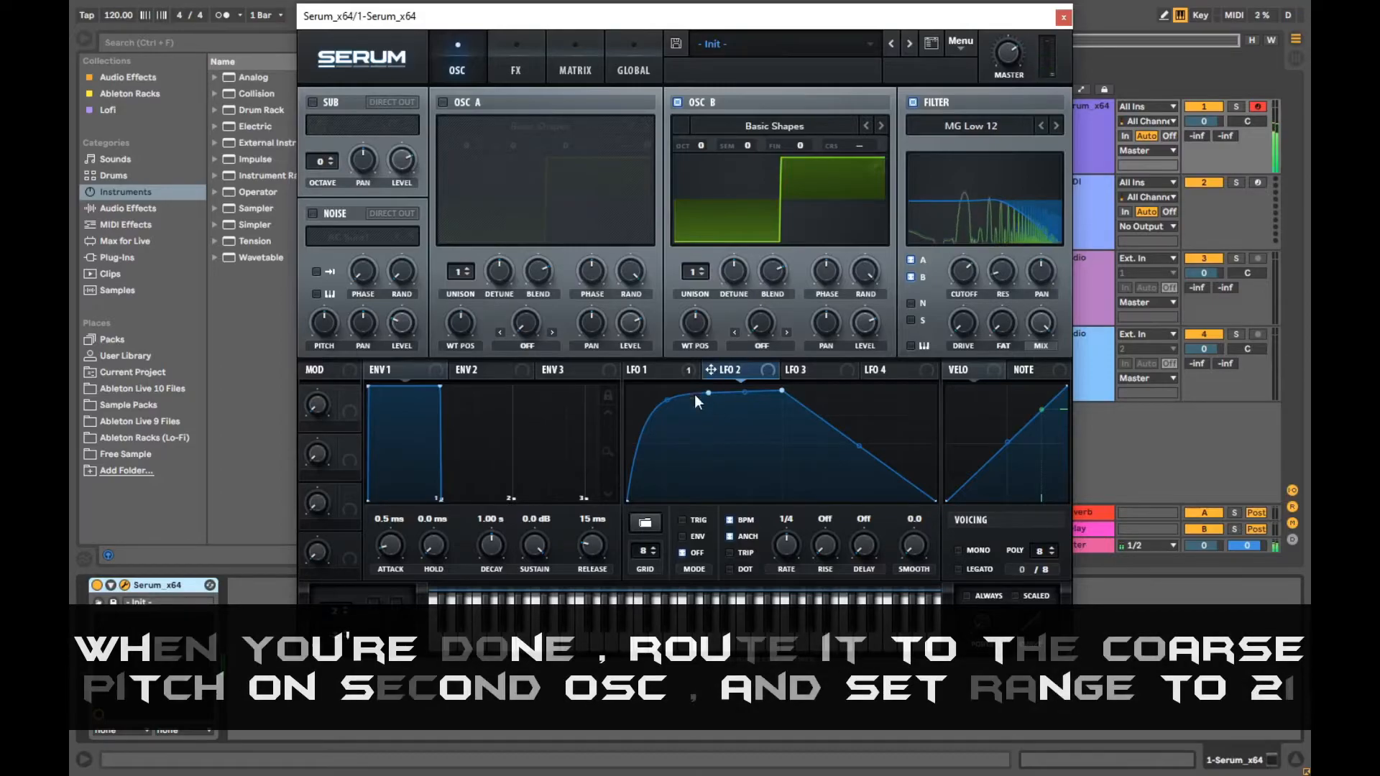
Route LFO 2 to oscillator B's coarse pitch and set the modulation range to 21
{"action": "left_click_drag", "start_coordinate": [710, 370], "coordinate": [855, 169]}
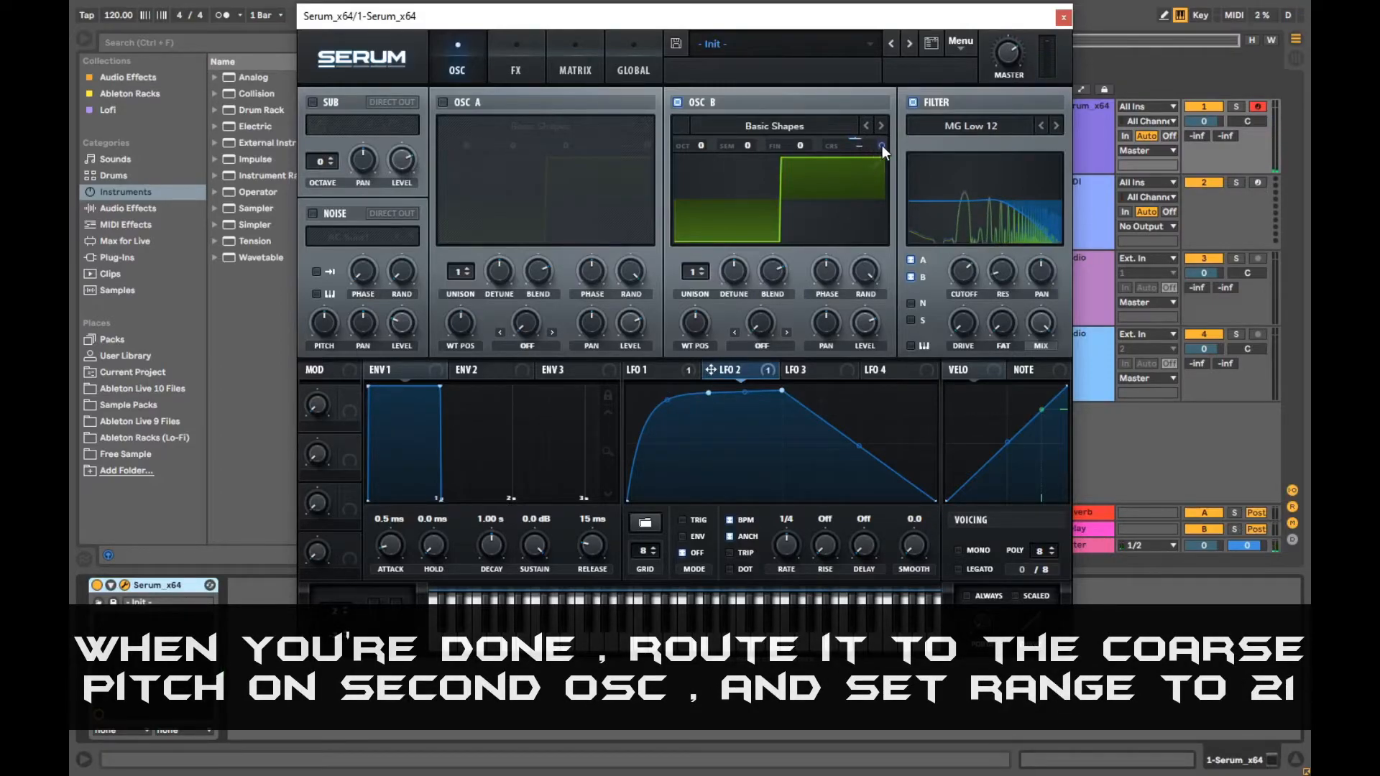
{"action": "left_click_drag", "start_coordinate": [882, 145], "coordinate": [871, 128]}
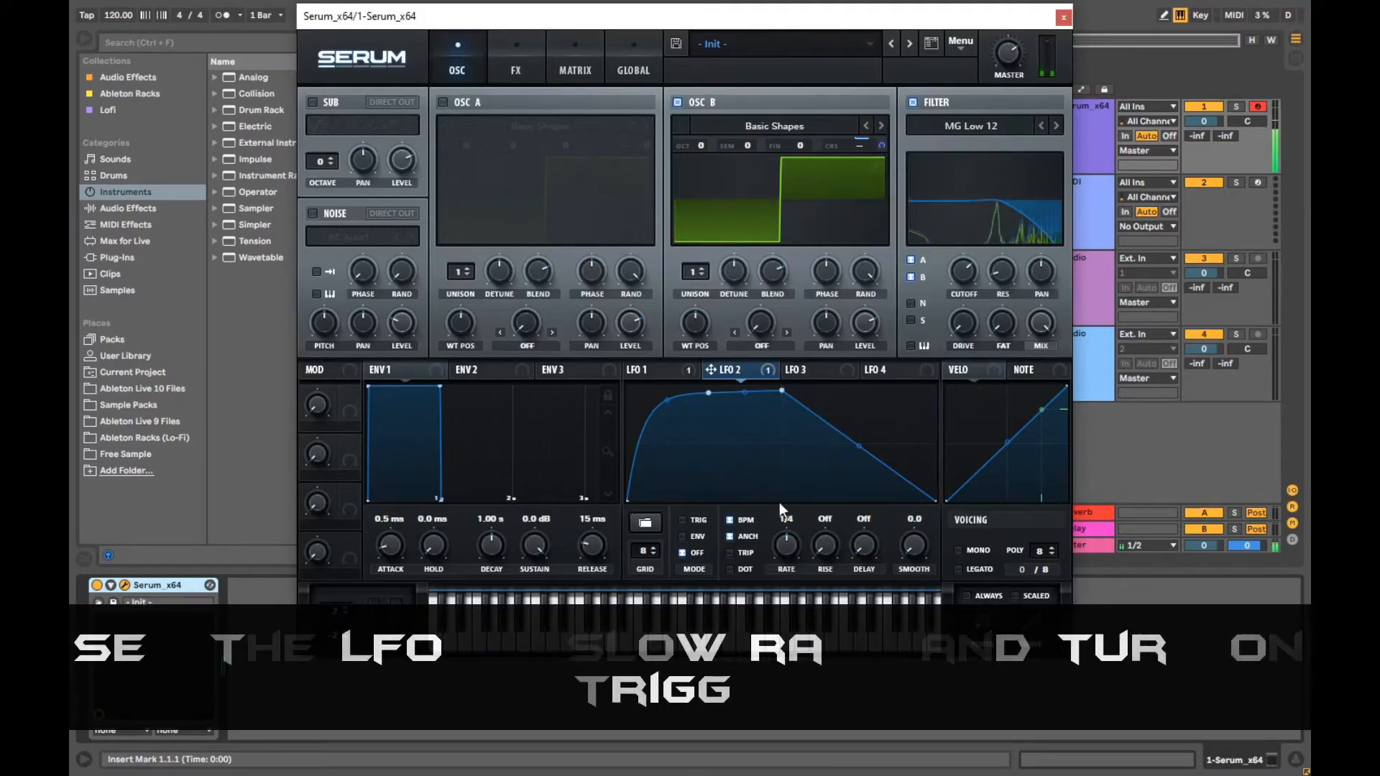
Set LFO 2 to trigger mode at a 2 bar rate and smooth its peak into one rounded rise without the extra point
{"action": "left_click_drag", "start_coordinate": [787, 545], "coordinate": [787, 565]}
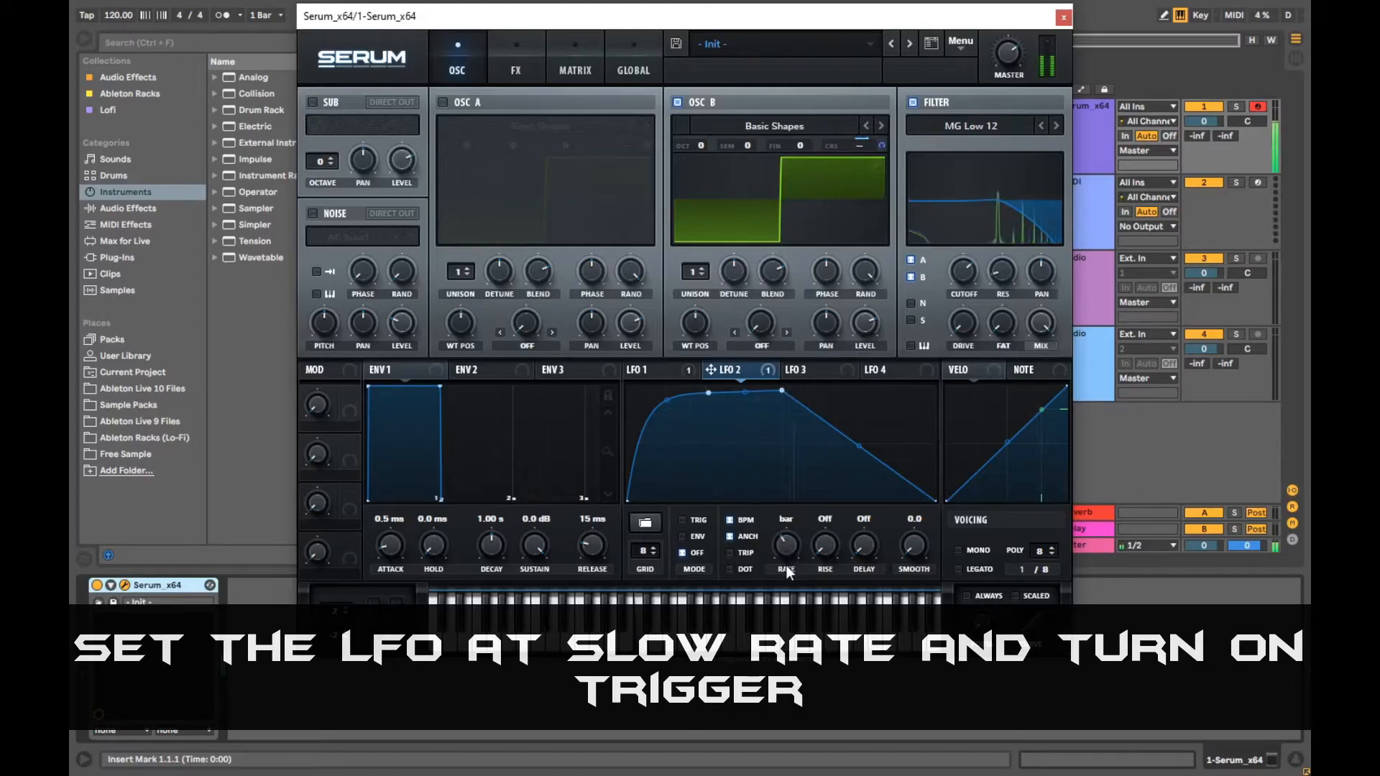
{"action": "left_click_drag", "start_coordinate": [783, 389], "coordinate": [782, 395]}
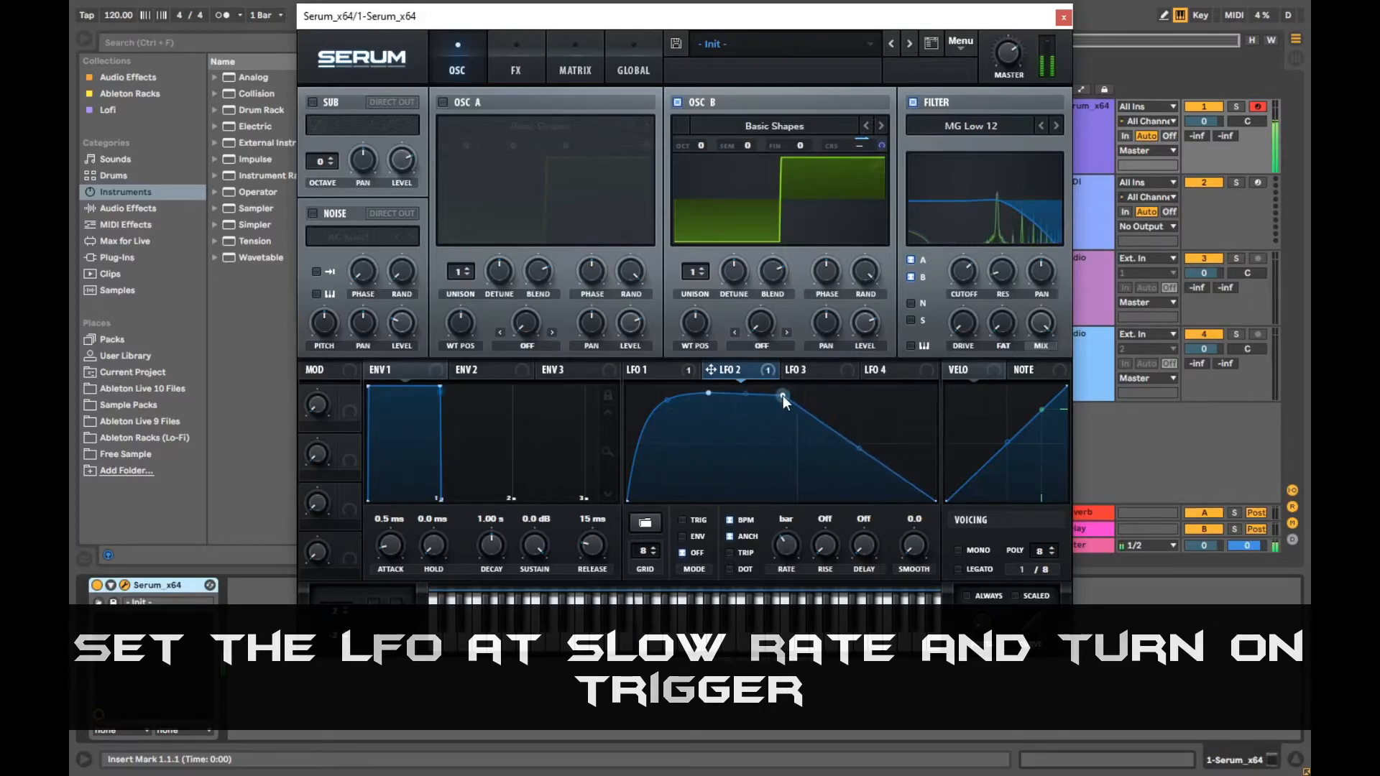
{"action": "left_click", "coordinate": [684, 519]}
{"action": "left_click_drag", "start_coordinate": [775, 542], "coordinate": [776, 550]}
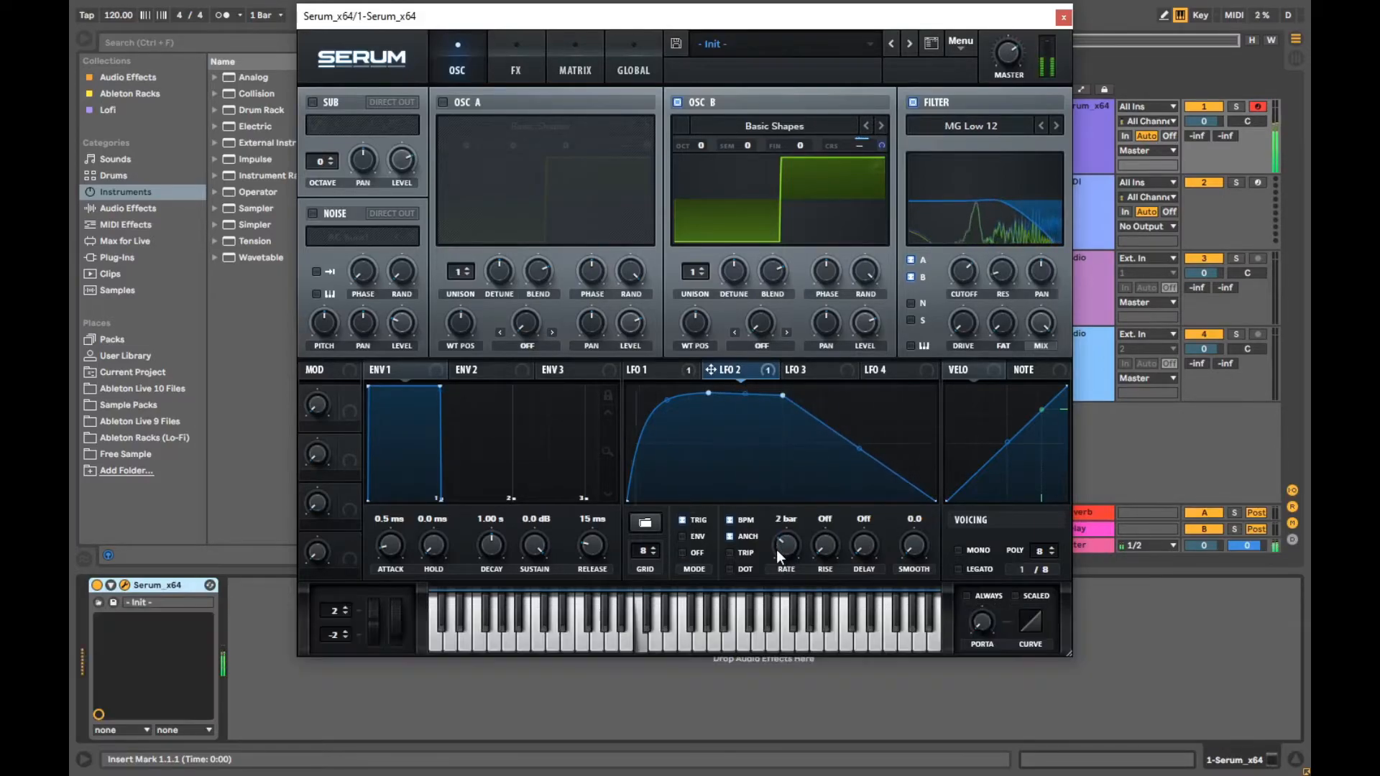
{"action": "left_click_drag", "start_coordinate": [788, 394], "coordinate": [731, 394]}
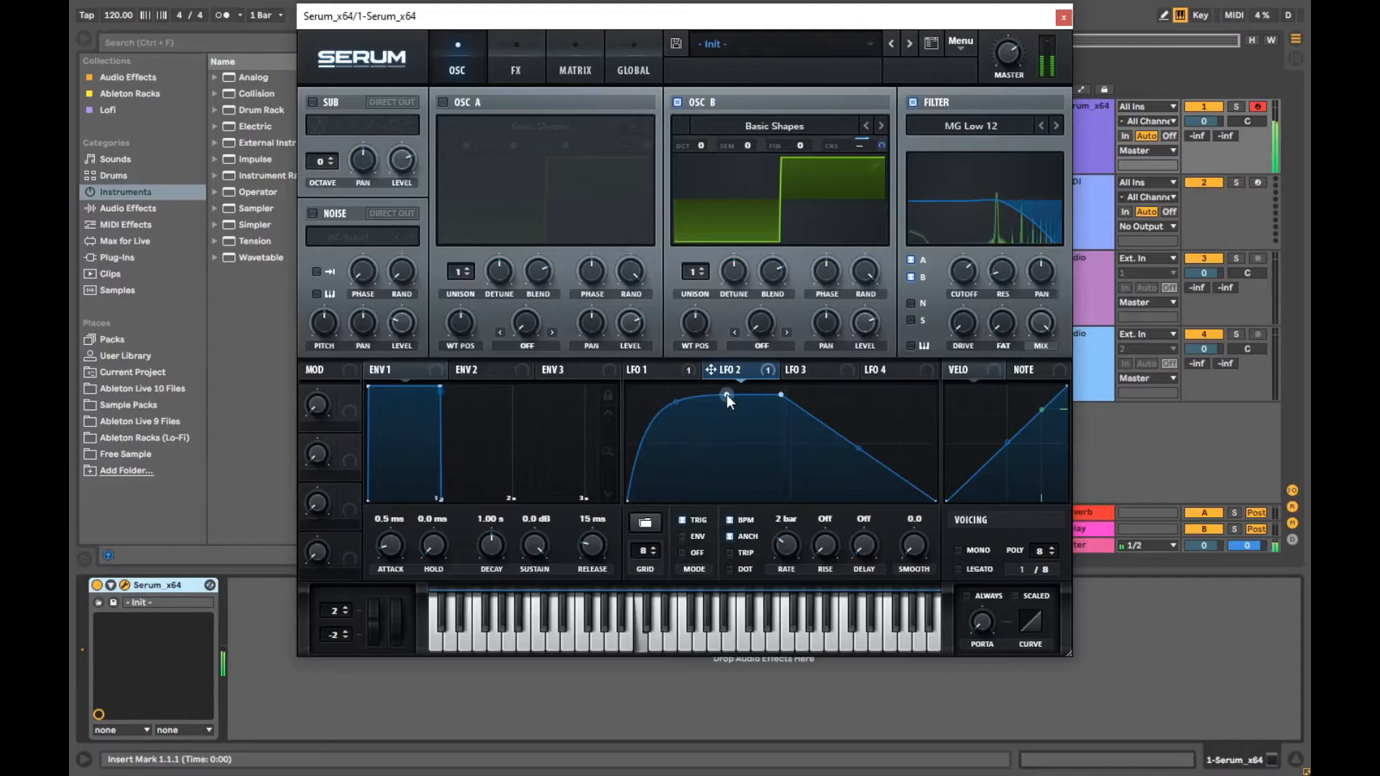
{"action": "mouse_move", "coordinate": [780, 394]}
{"action": "left_mouse_down"}
{"action": "mouse_move", "coordinate": [761, 396]}
{"action": "mouse_move", "coordinate": [782, 397]}
{"action": "left_mouse_up"}
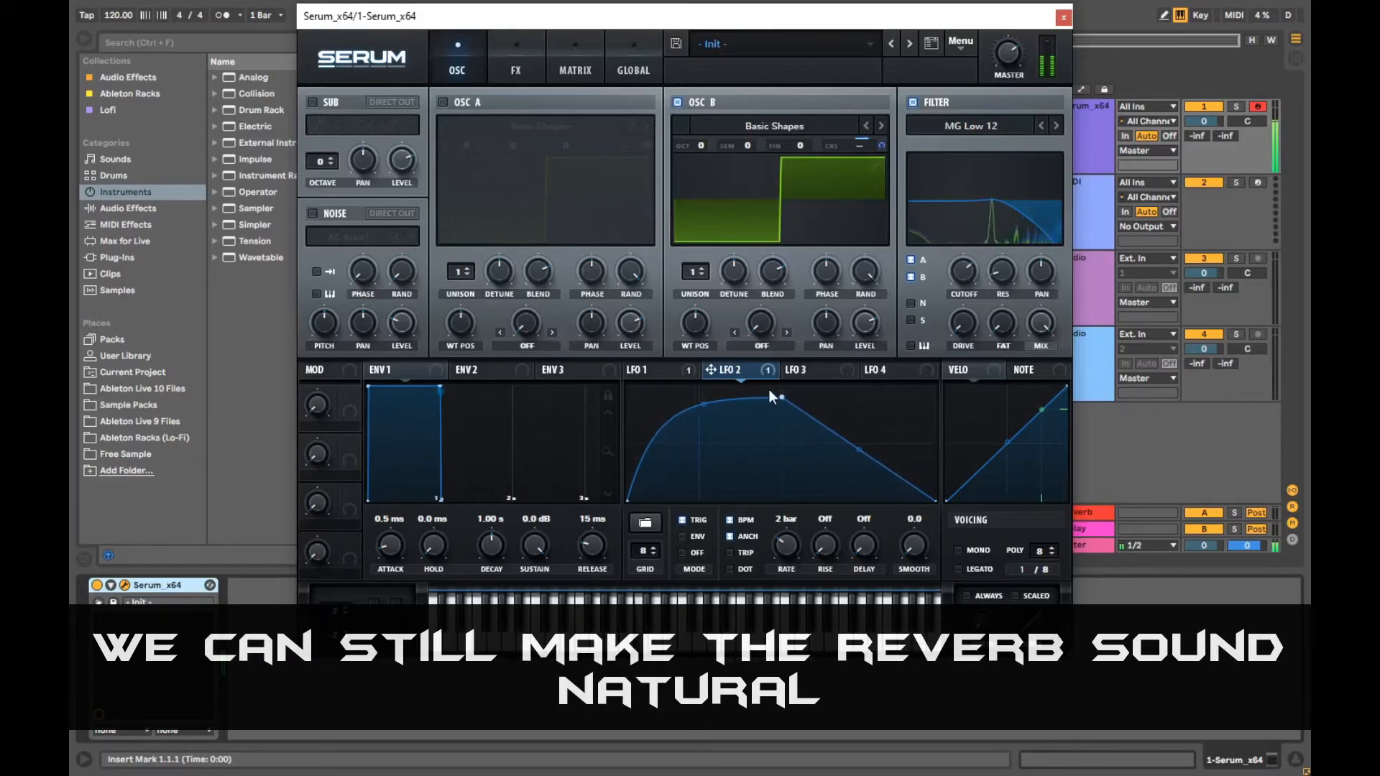
Raise the reverb's low cut and high cut and rebalance its mix for a more natural sound
{"action": "left_click", "coordinate": [514, 72]}
{"action": "left_click_drag", "start_coordinate": [718, 118], "coordinate": [721, 85]}
{"action": "left_click_drag", "start_coordinate": [782, 119], "coordinate": [790, 51]}
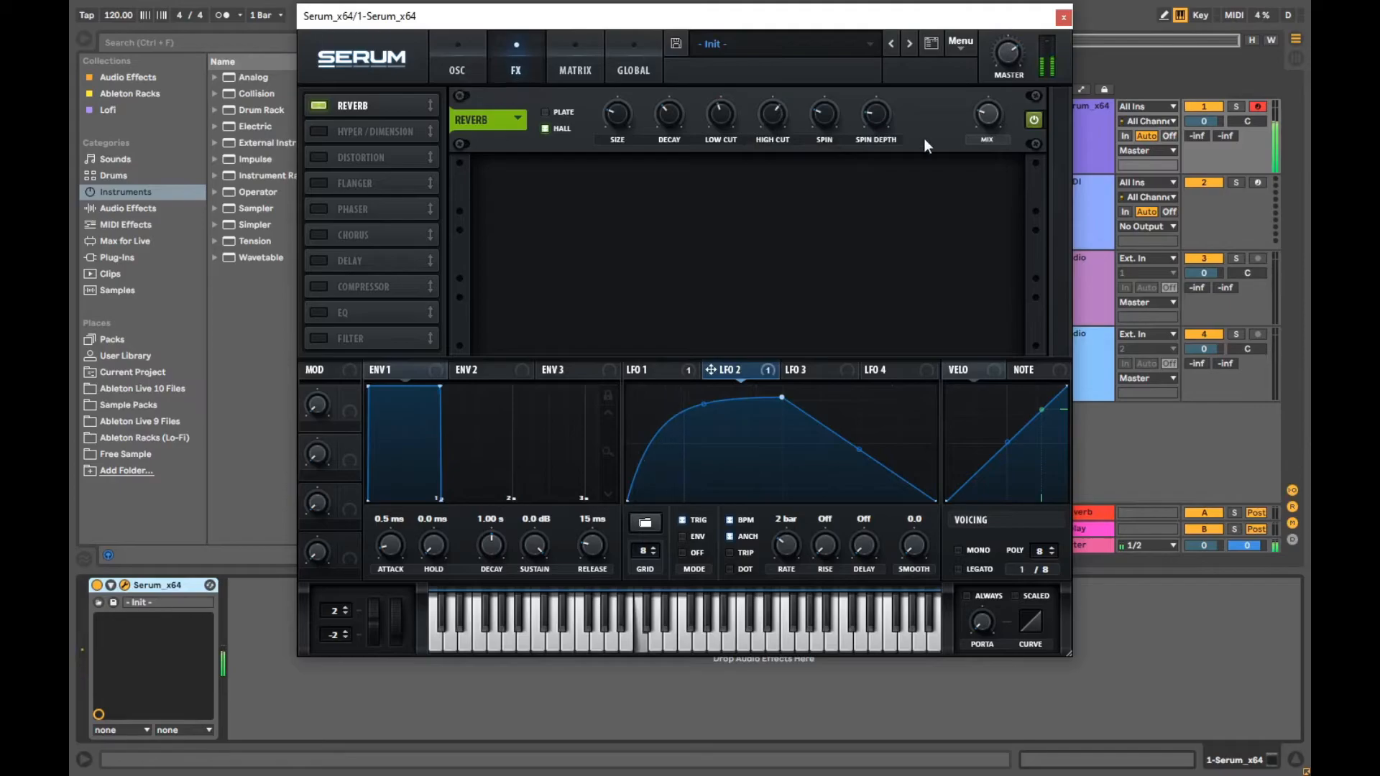
{"action": "left_click_drag", "start_coordinate": [994, 112], "coordinate": [998, 57]}
{"action": "left_click_drag", "start_coordinate": [987, 113], "coordinate": [991, 149]}
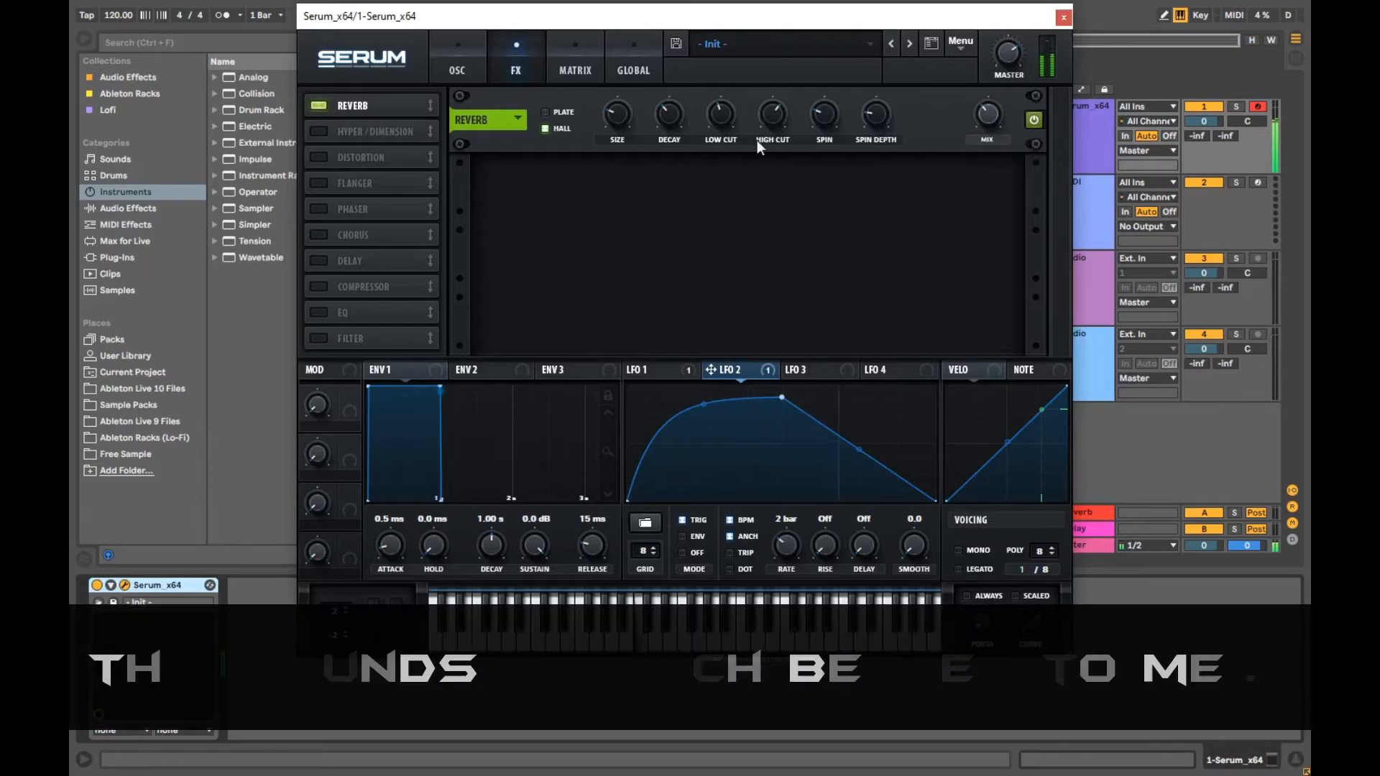
Lower LFO 2's peak slightly and add a second point beside it to form a short plateau
{"action": "left_click", "coordinate": [455, 57]}
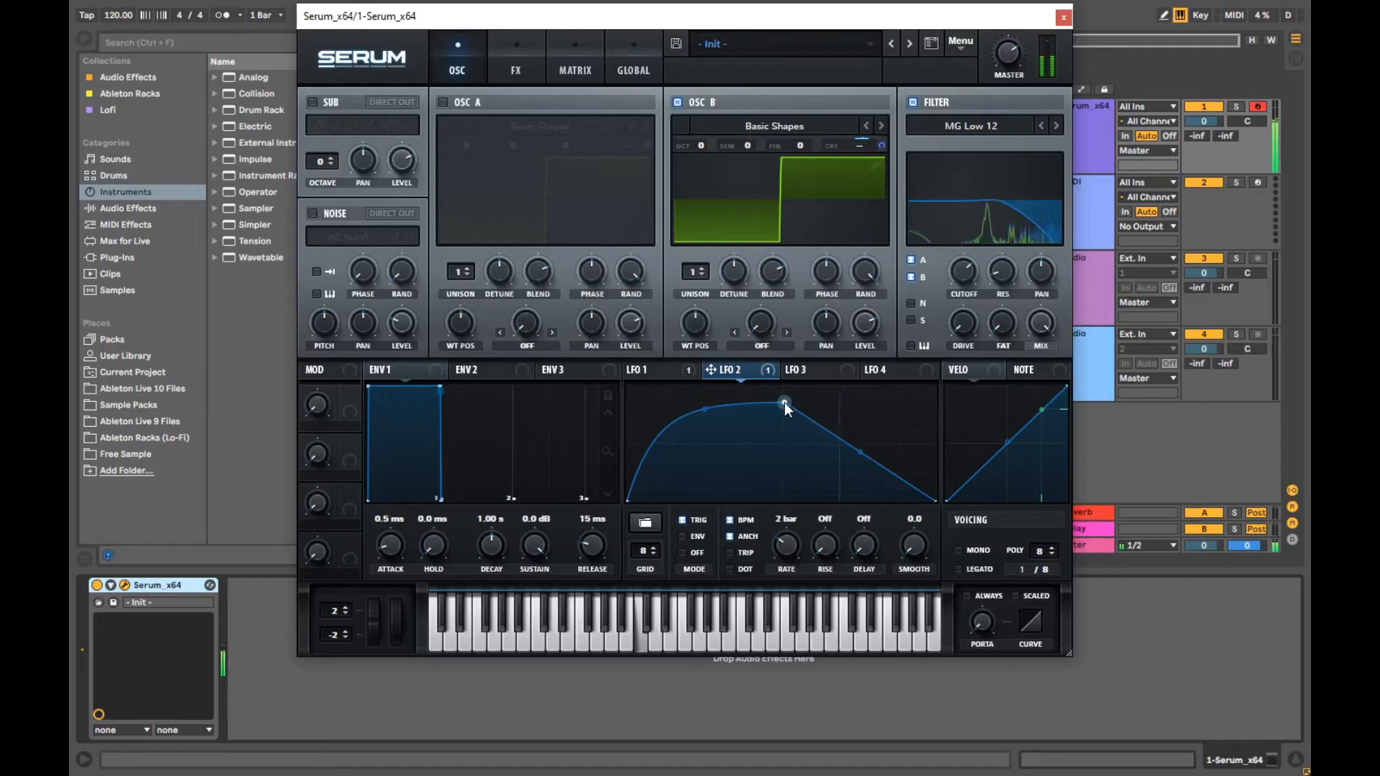
{"action": "mouse_move", "coordinate": [782, 400]}
{"action": "left_mouse_down"}
{"action": "mouse_move", "coordinate": [822, 400]}
{"action": "mouse_move", "coordinate": [767, 401]}
{"action": "mouse_move", "coordinate": [780, 399]}
{"action": "left_mouse_up"}
{"action": "double_click", "coordinate": [813, 415]}
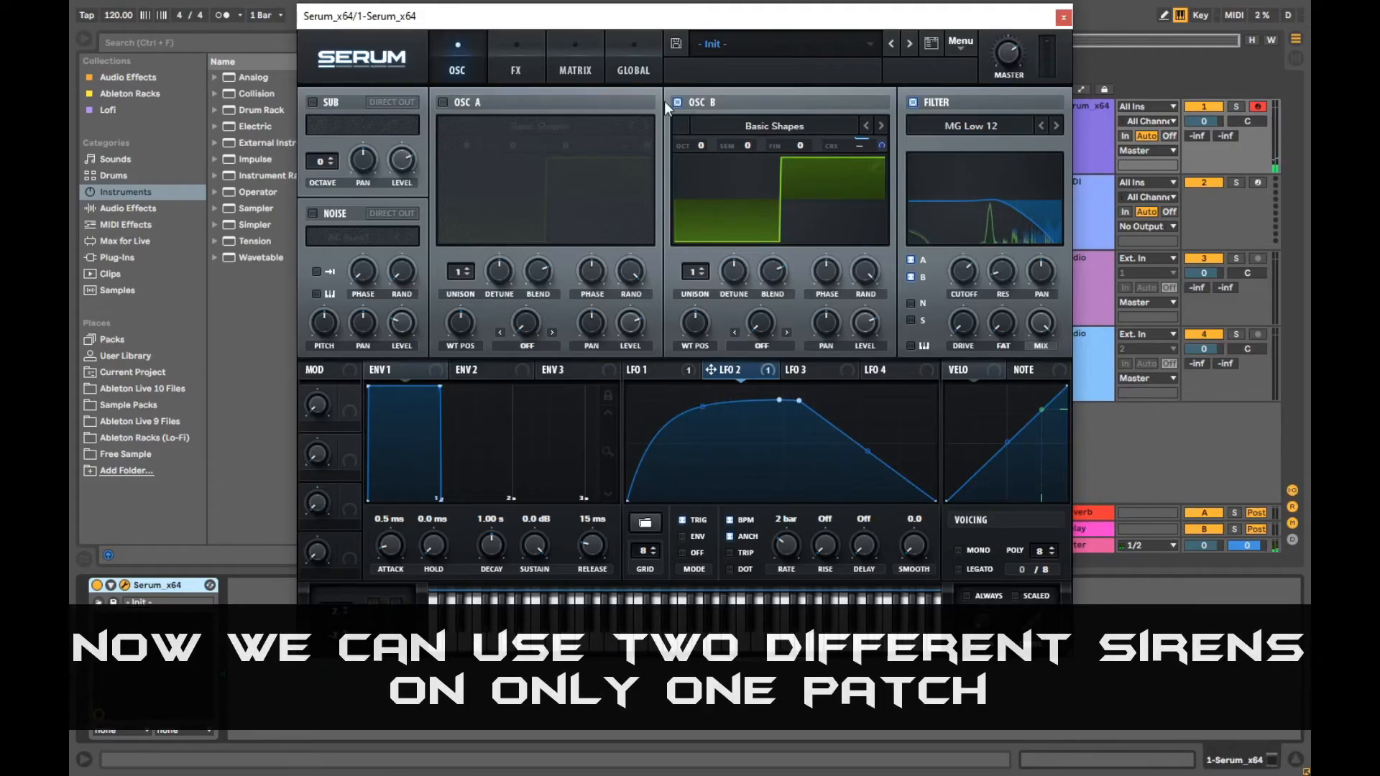
Turn off oscillator B and turn on oscillator A to audition the first siren with LFO 1
{"action": "left_click", "coordinate": [677, 102]}
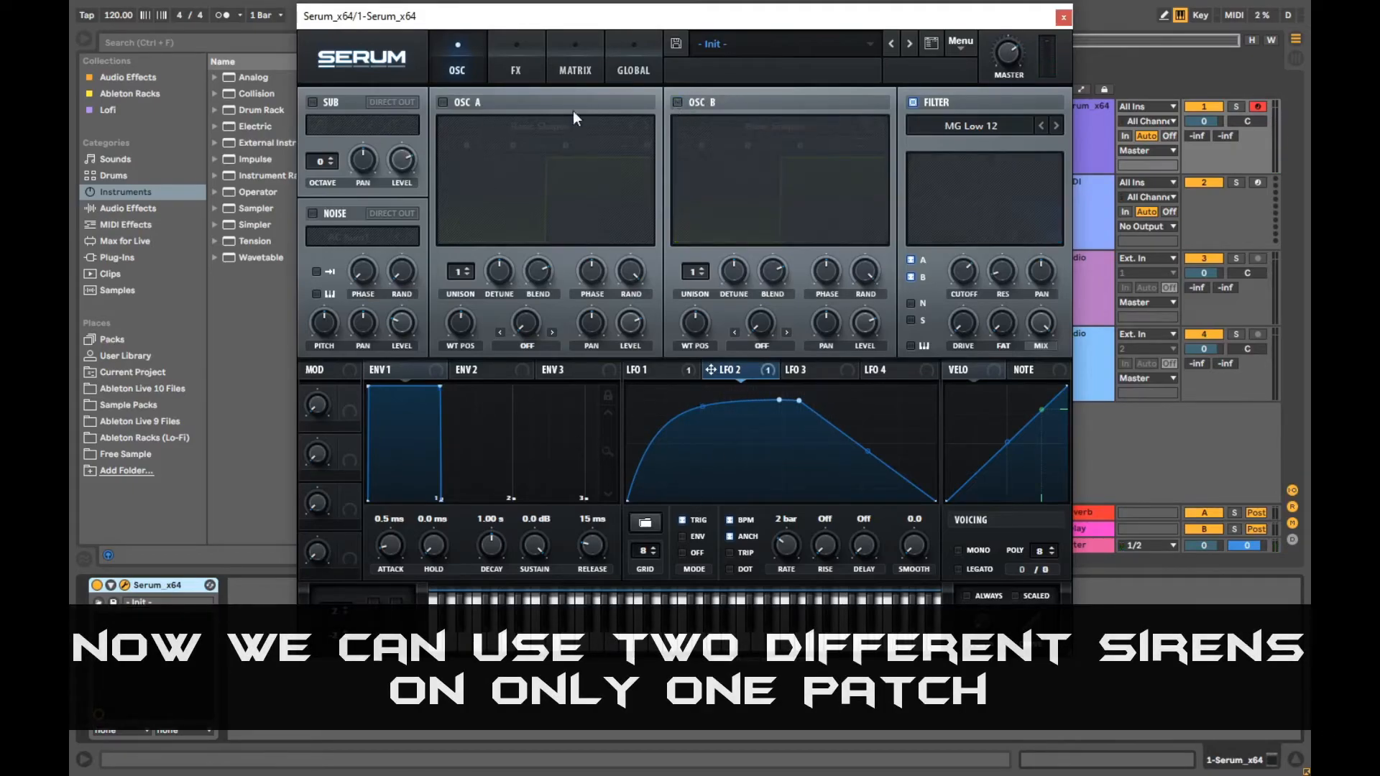
{"action": "left_click", "coordinate": [443, 101]}
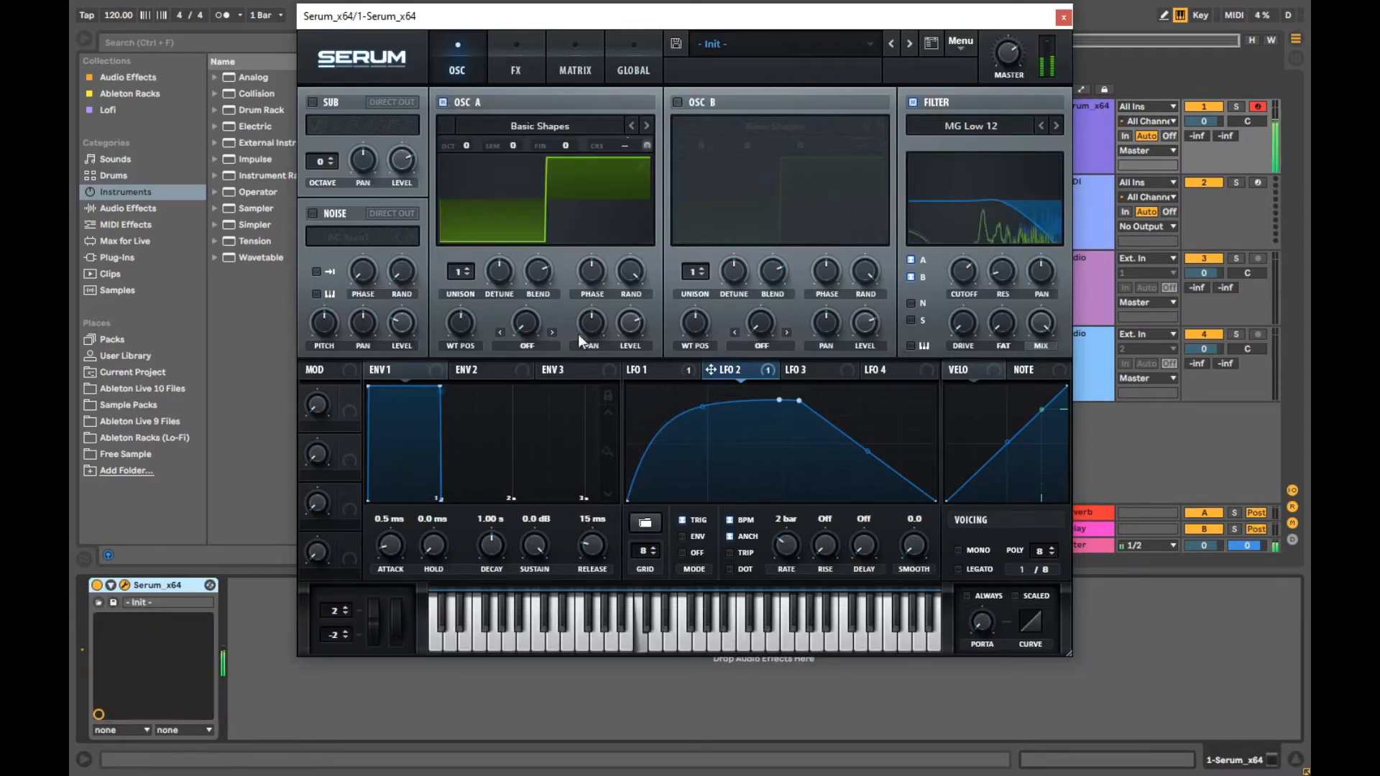
{"action": "left_click", "coordinate": [650, 371]}
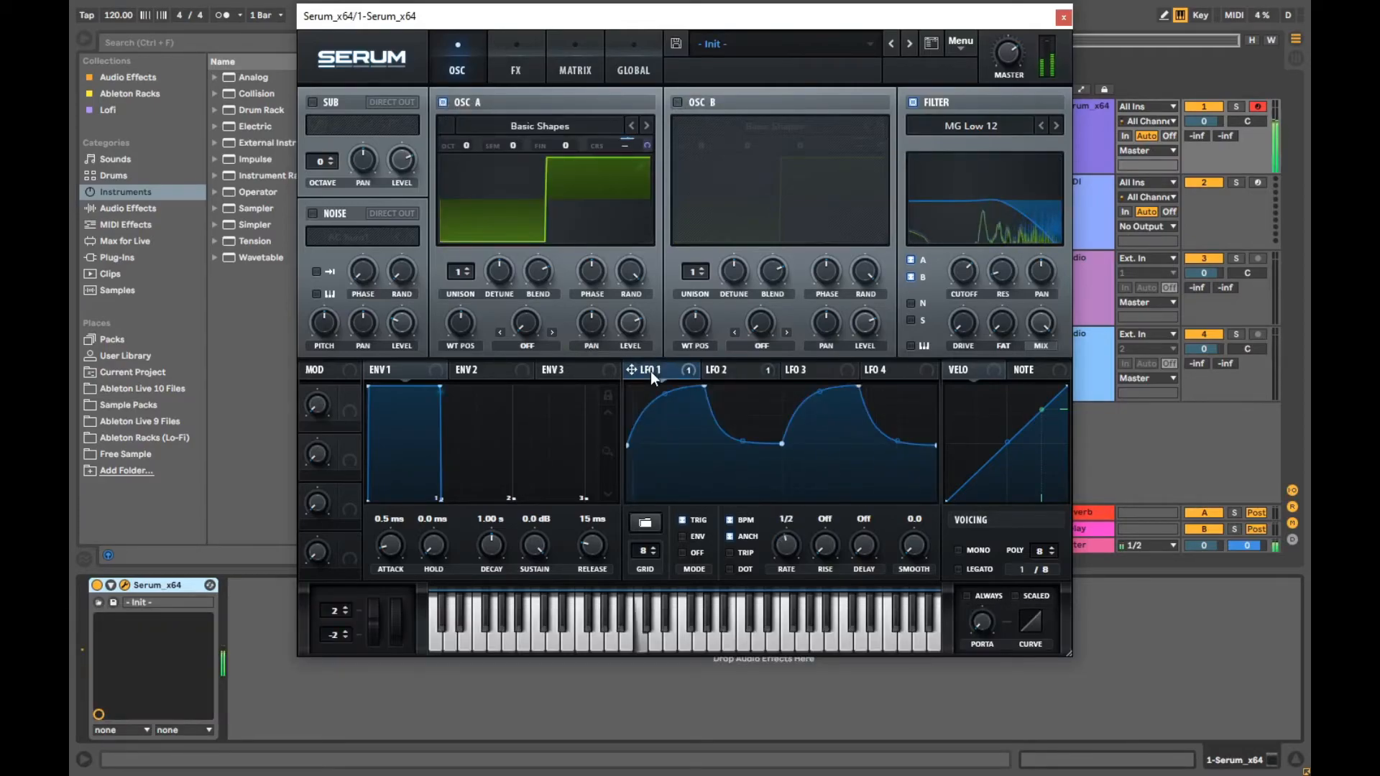
Switch back to LFO 2 and oscillator B's siren with oscillator A off, and close the Serum window
{"action": "left_click", "coordinate": [727, 371]}
{"action": "left_click", "coordinate": [677, 102]}
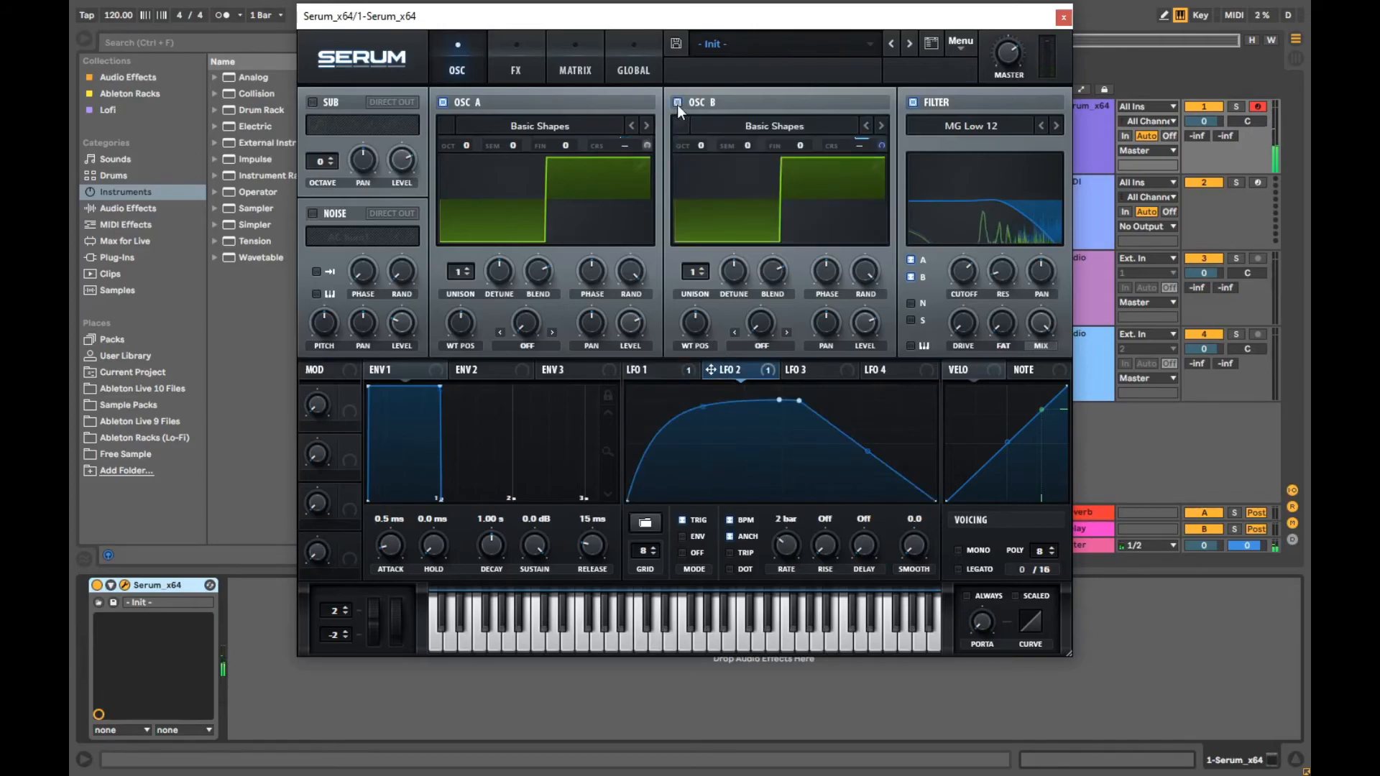
{"action": "left_click", "coordinate": [443, 101]}
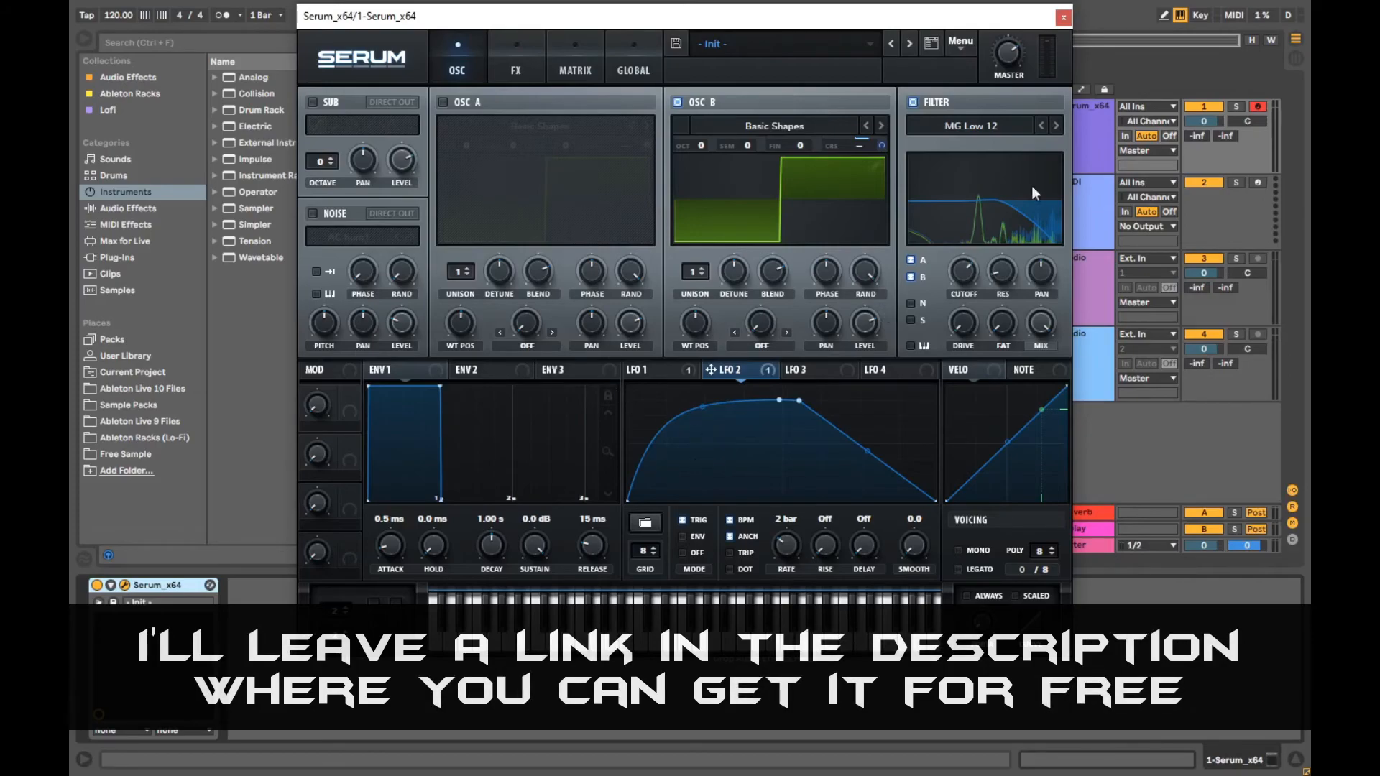
{"action": "left_click", "coordinate": [1063, 20]}
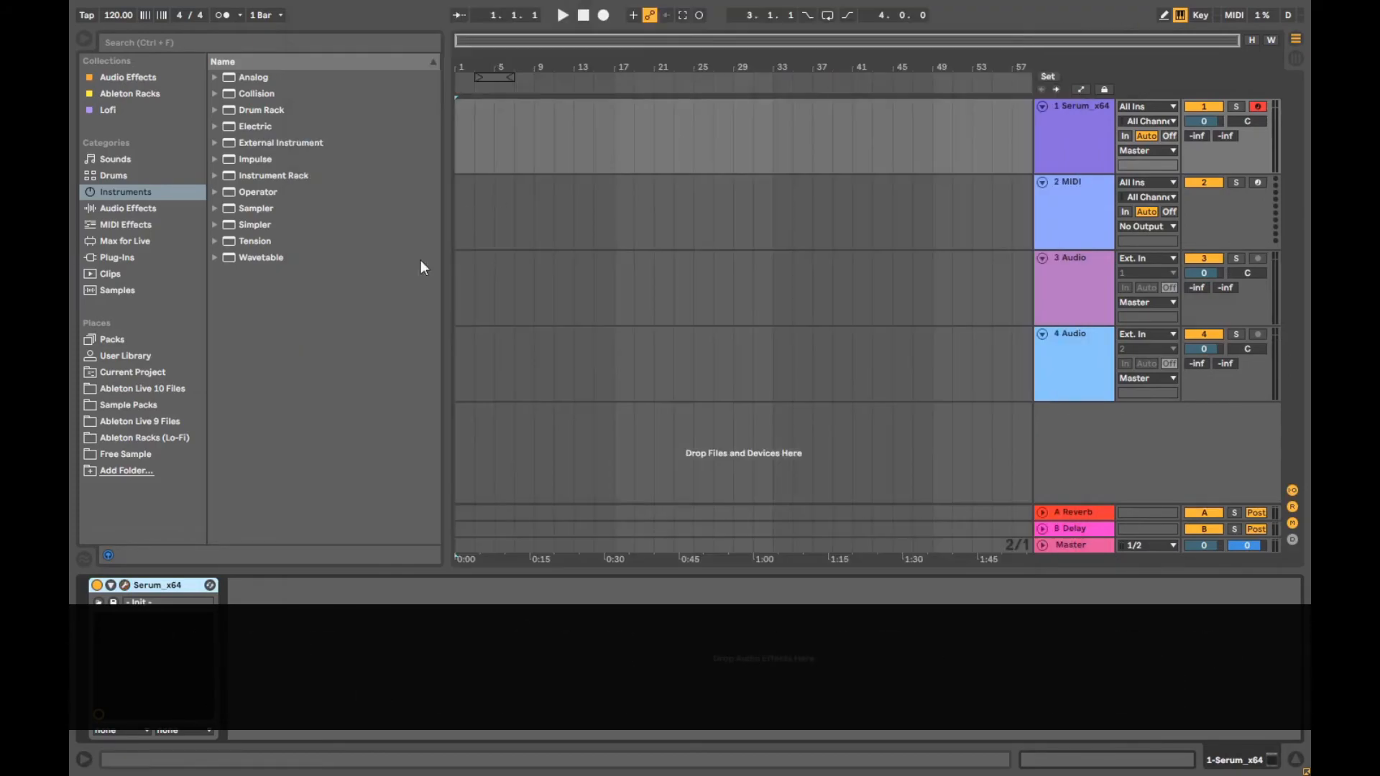